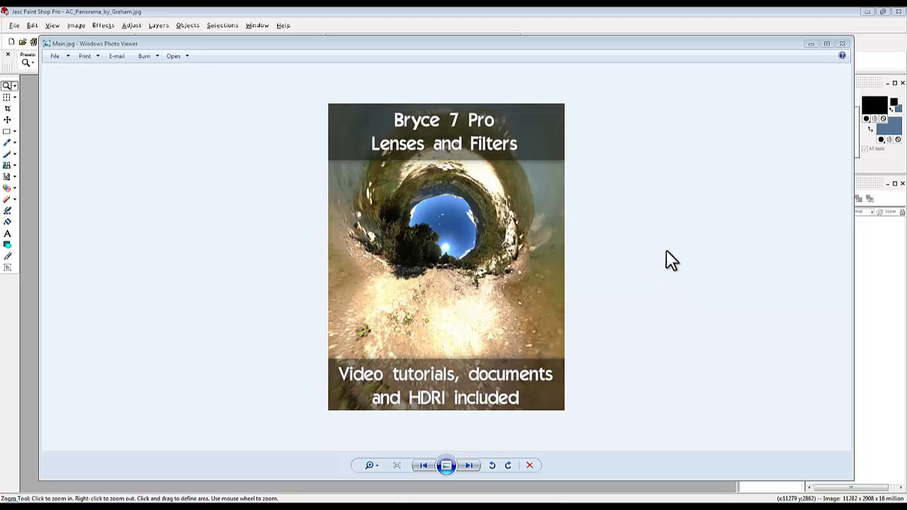
- Close the photo viewer and zoom in on the panorama's houses and beach
click(843, 44)
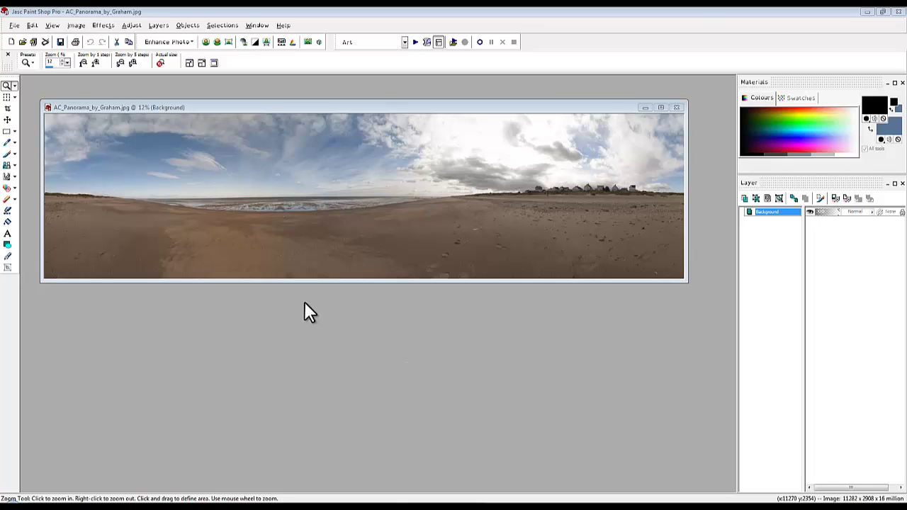
click(544, 212)
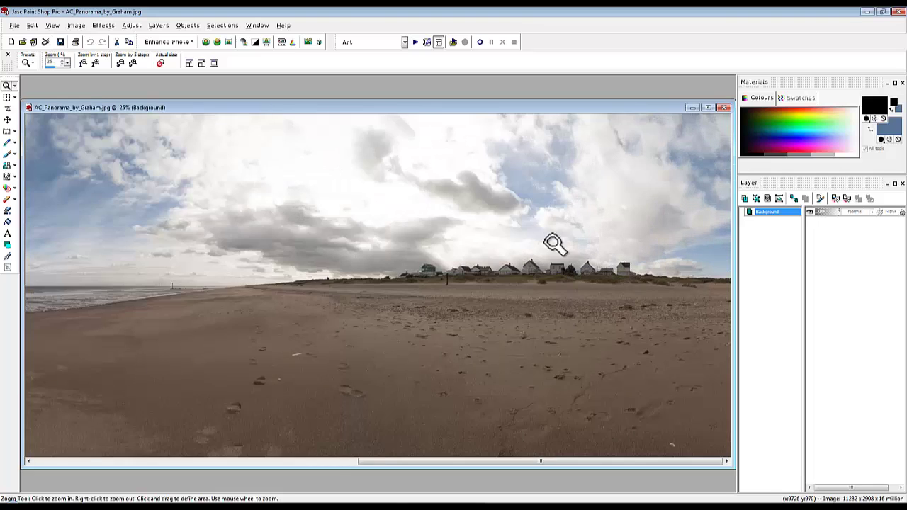
click(557, 255)
click(446, 284)
right_click(318, 290)
- Zoom into the sky at the left end, zoom out to the whole panorama, then bring up High_tide2.jpg
click(221, 219)
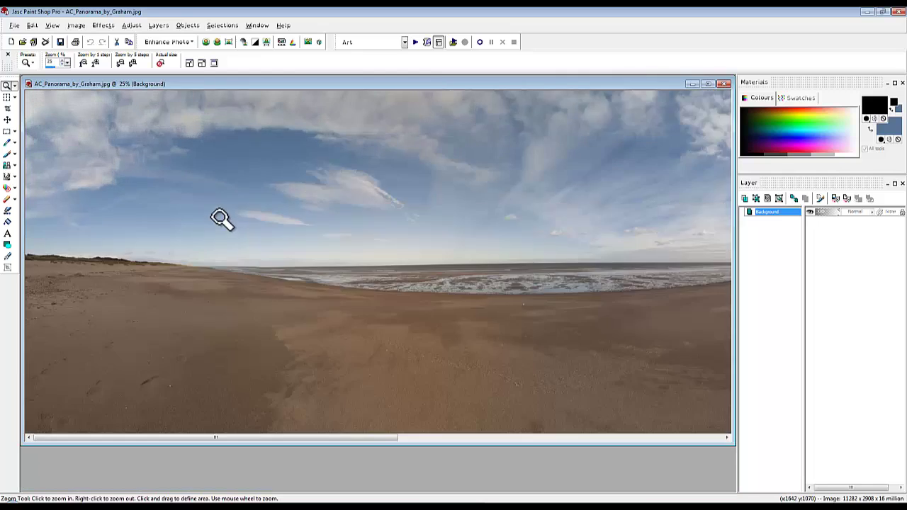
click(221, 220)
right_click(259, 230)
right_click(291, 229)
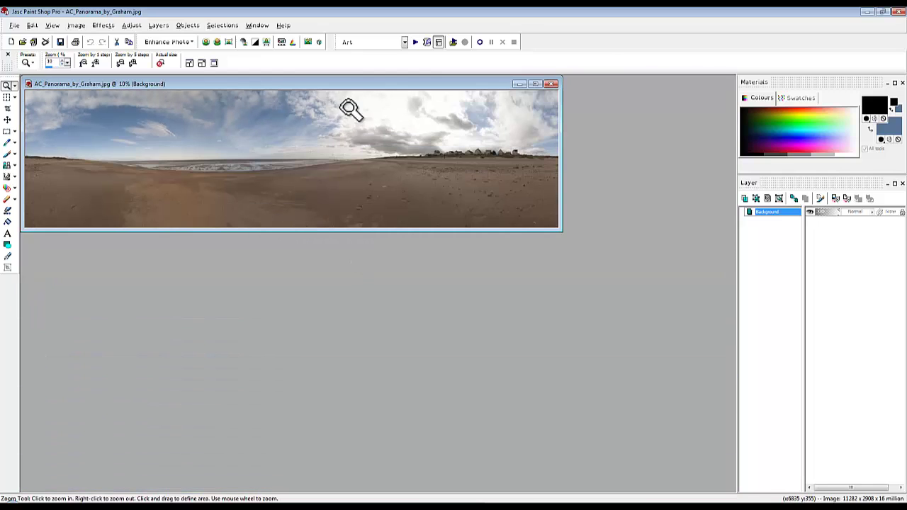
right_click(456, 142)
right_click(443, 126)
right_click(442, 121)
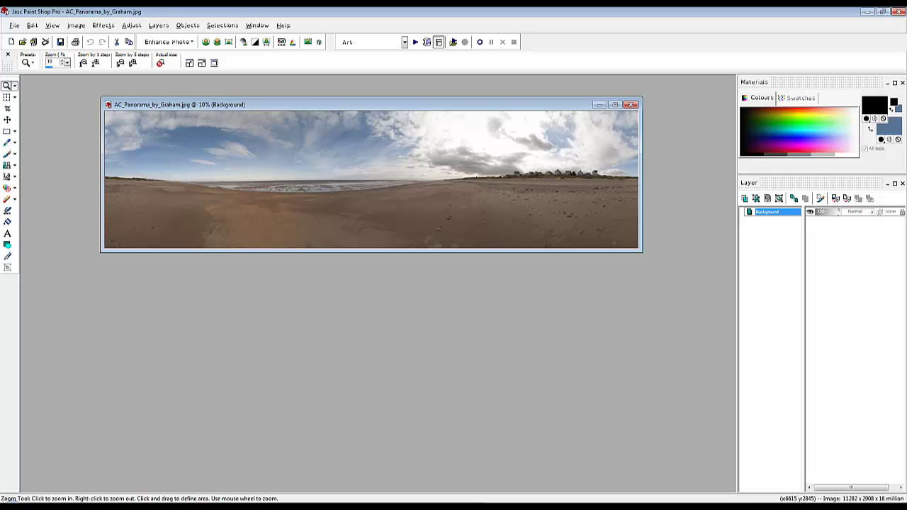
key(alt+Tab)
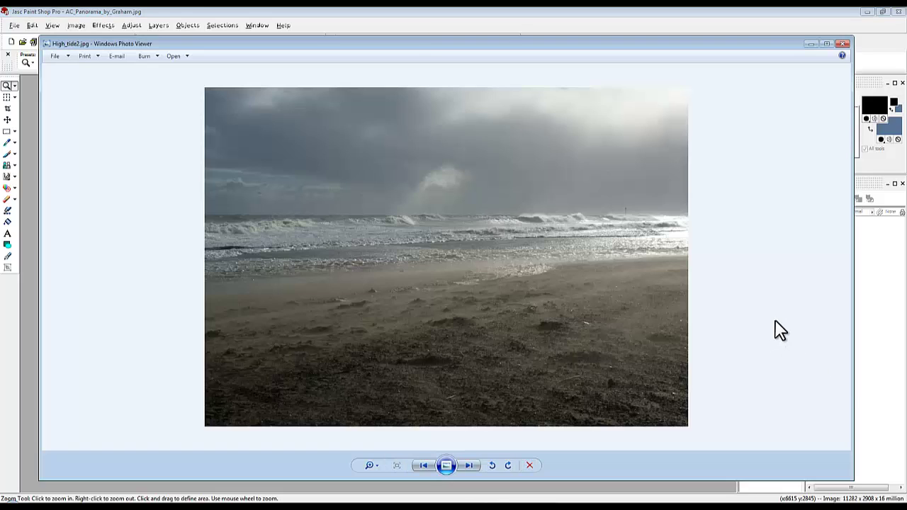
click(843, 45)
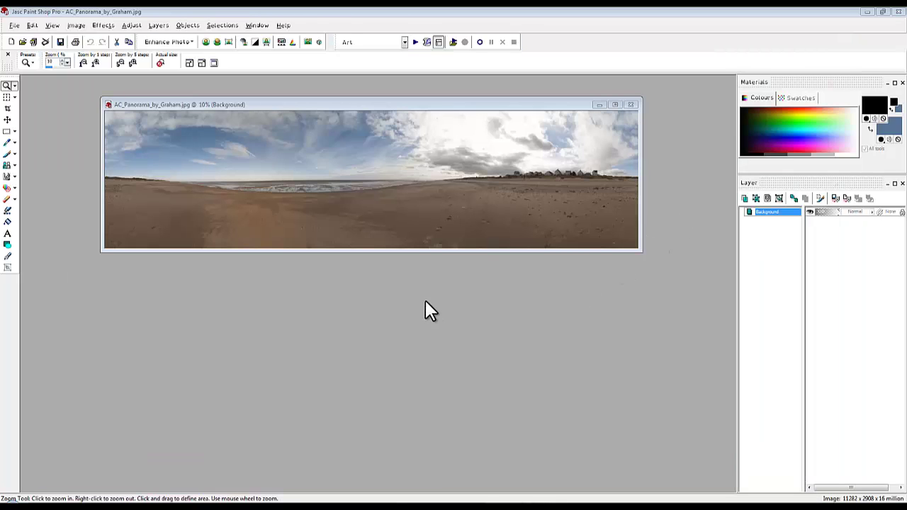
click(403, 112)
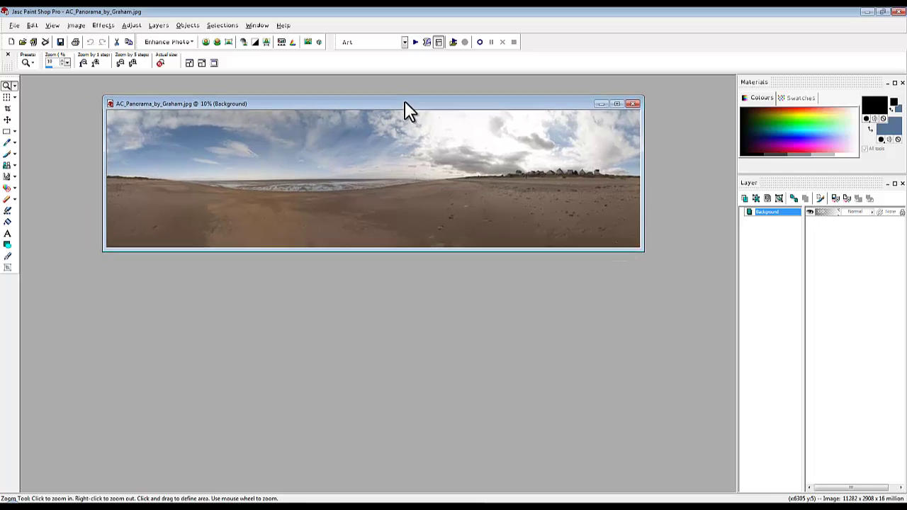
drag(409, 104, 381, 99)
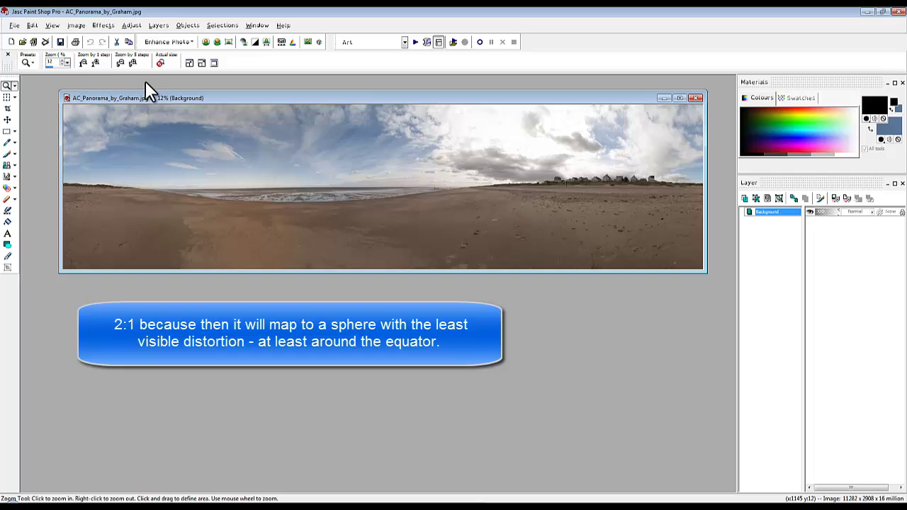
- Resize the panorama to 6000 × 1500 pixels with Lock aspect ratio unticked
click(75, 25)
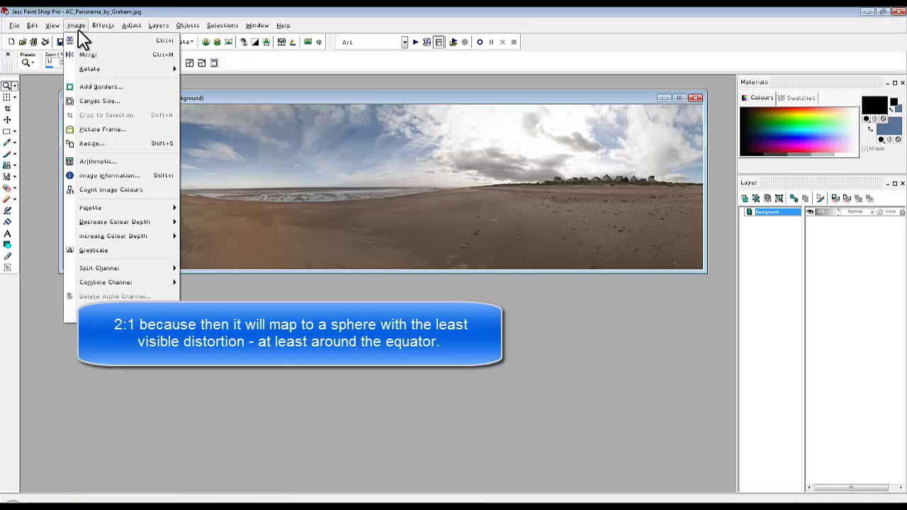
click(100, 145)
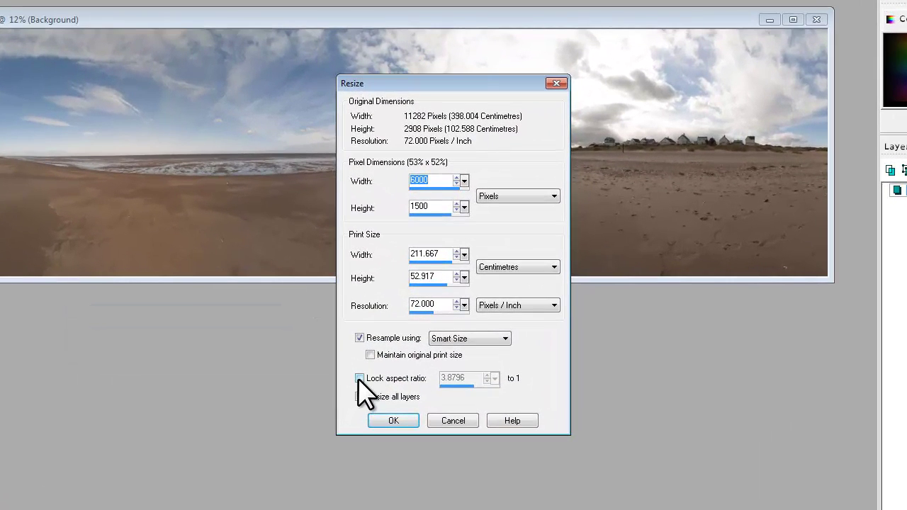
click(383, 347)
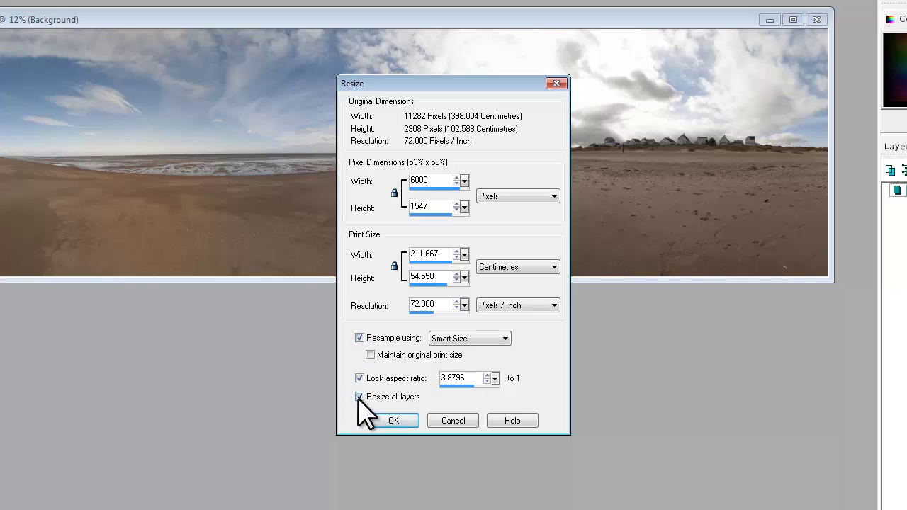
click(359, 378)
double_click(423, 207)
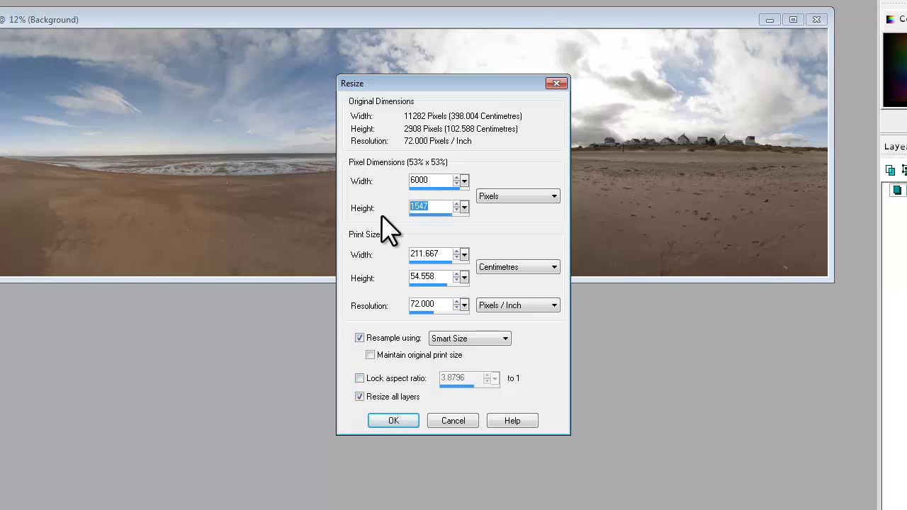
text(1)
click(393, 420)
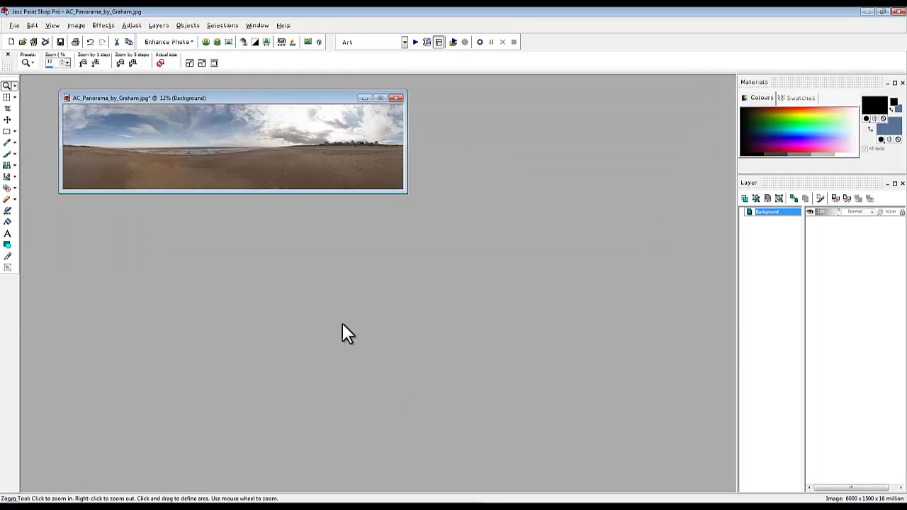
- Enlarge the canvas to 6000 × 3000, adding a 1500-pixel magenta band on top
scroll(342, 323, up, 2)
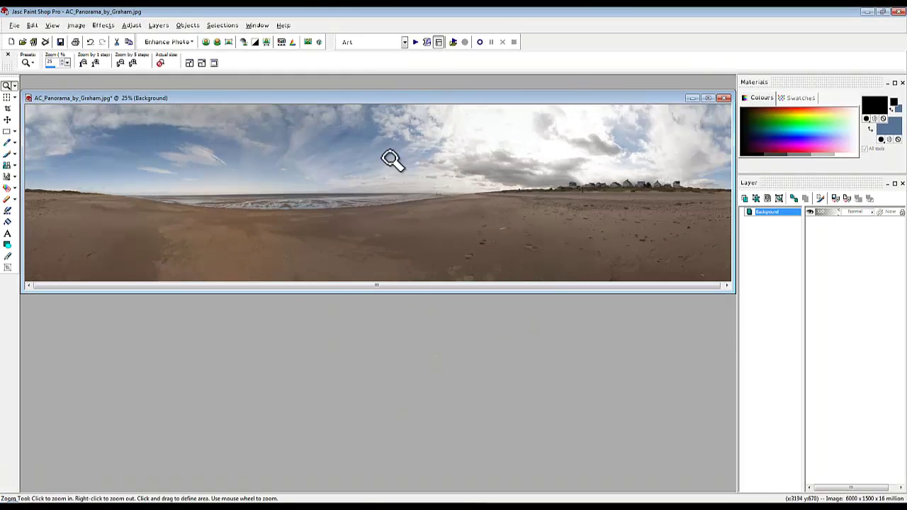
scroll(432, 248, down, 1)
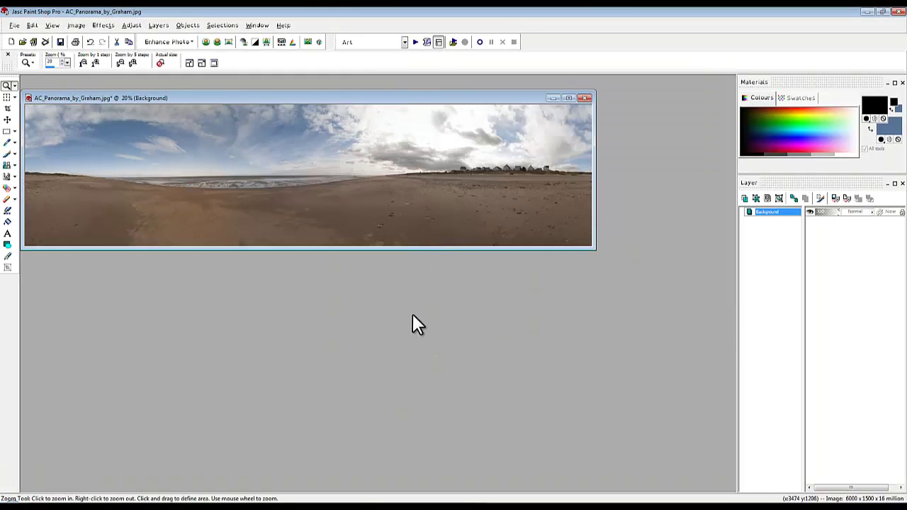
drag(312, 97, 369, 111)
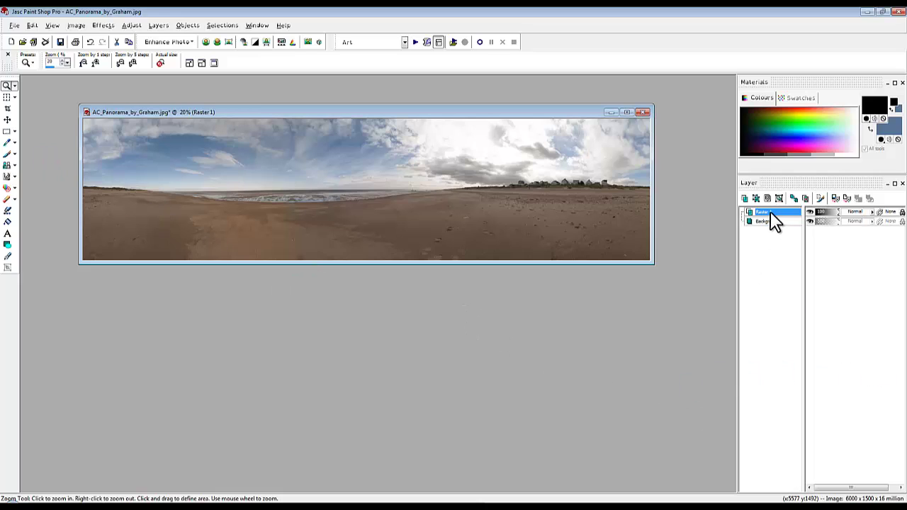
mouse_move(772, 214)
click(76, 26)
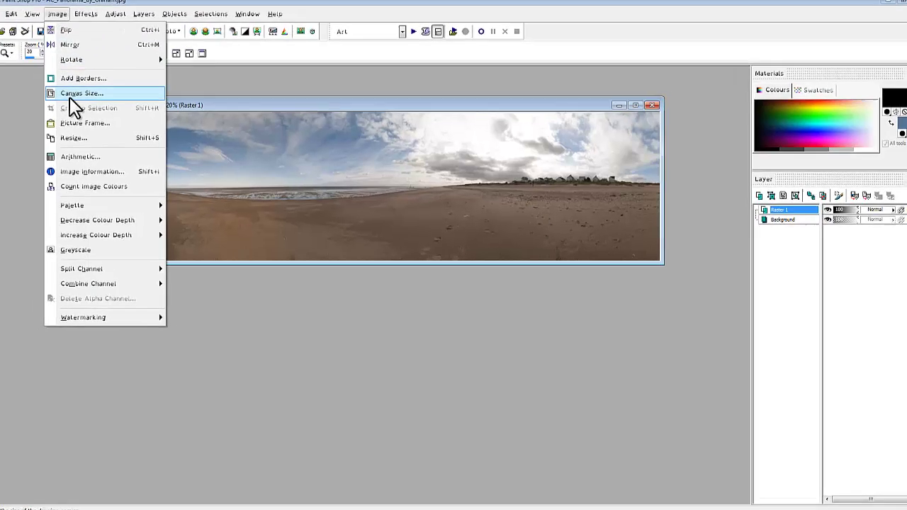
click(69, 97)
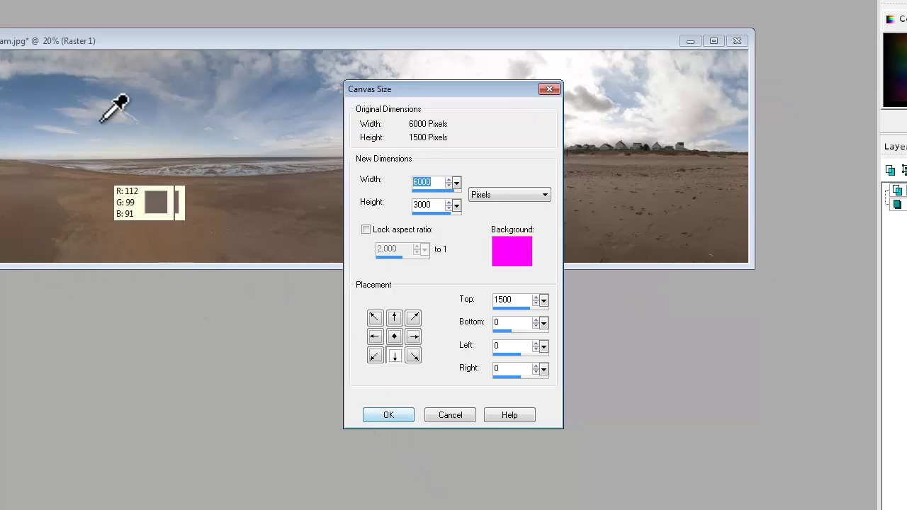
click(395, 424)
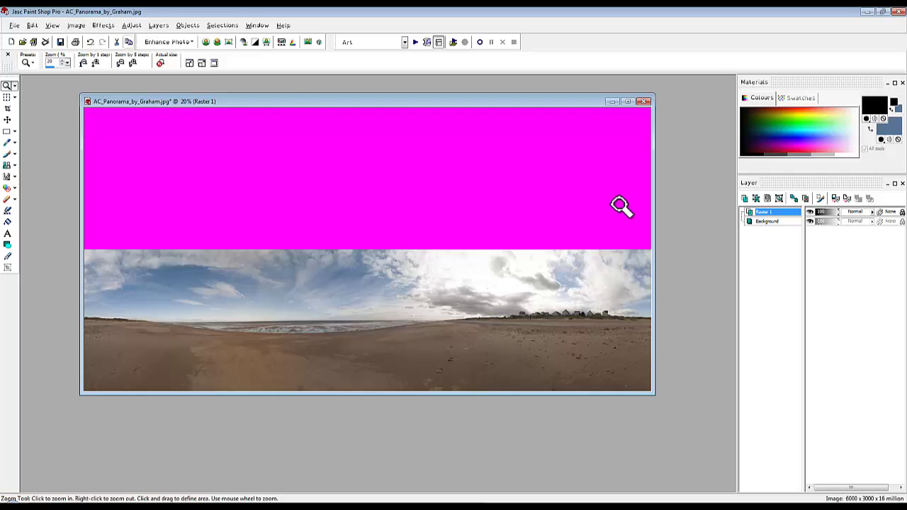
- Flip the Raster 1 panorama copy upside down with Image > Flip
click(76, 24)
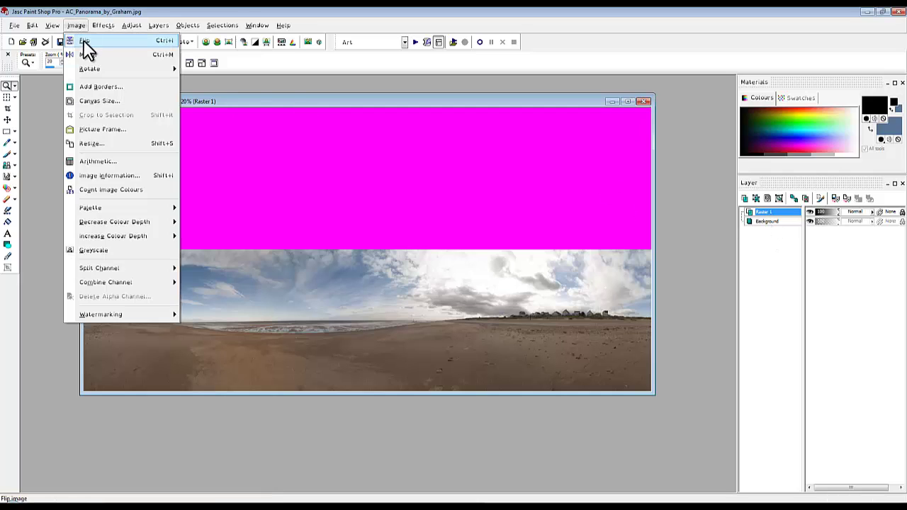
click(85, 40)
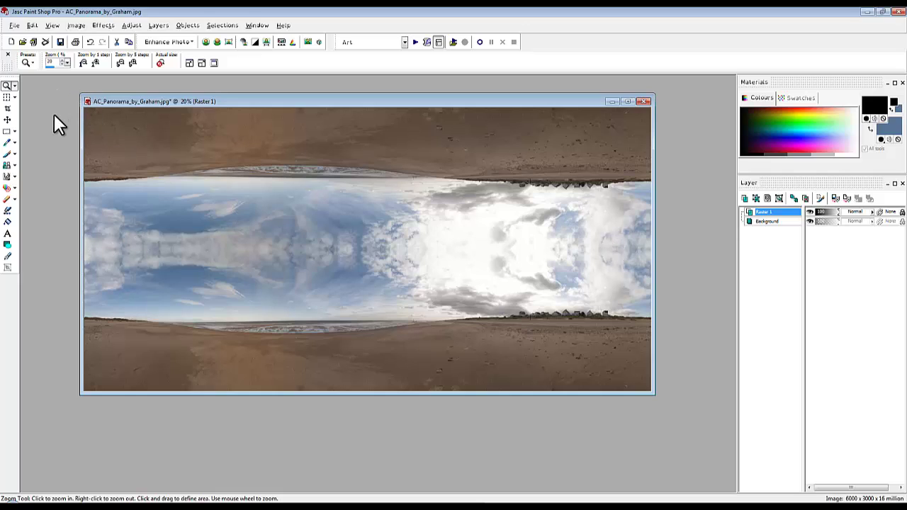
- Flatten all layers into a single Background layer
click(156, 27)
mouse_move(259, 220)
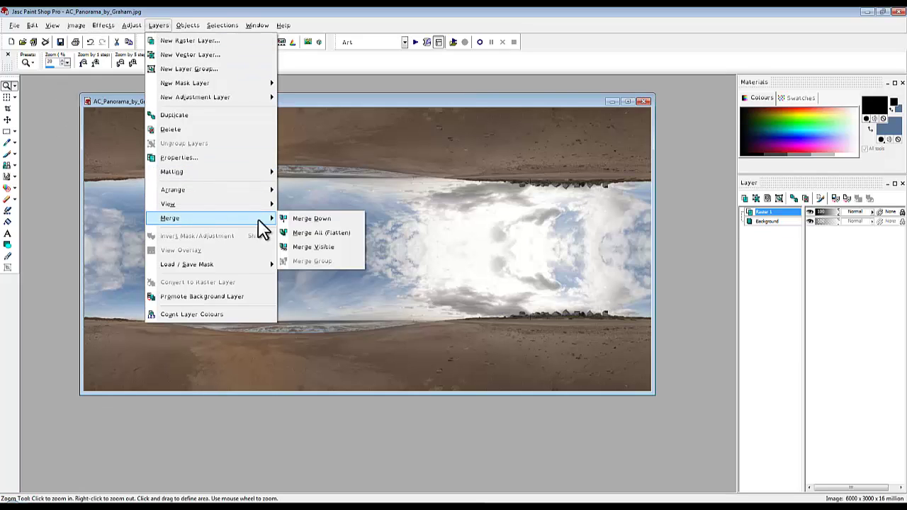
click(322, 234)
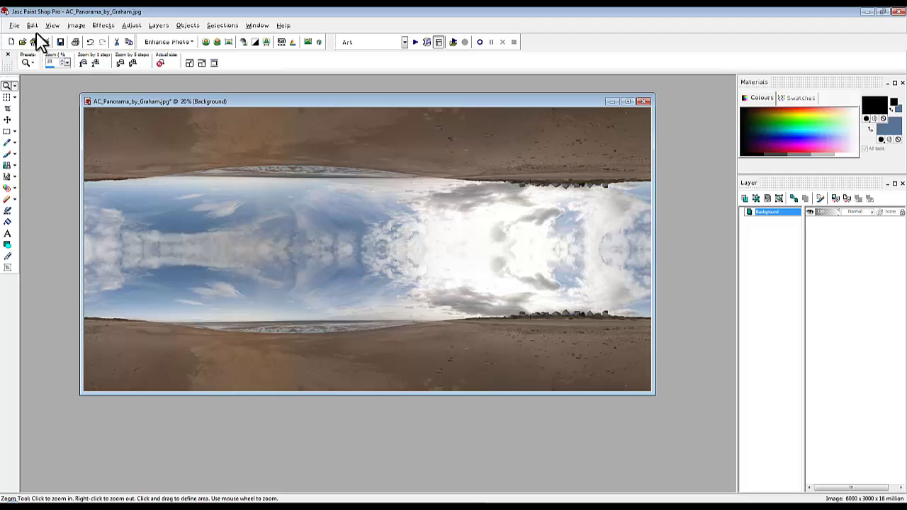
- Apply a 3000/1000 Offset with Wrap edge mode to centre the mirrored beach
click(76, 26)
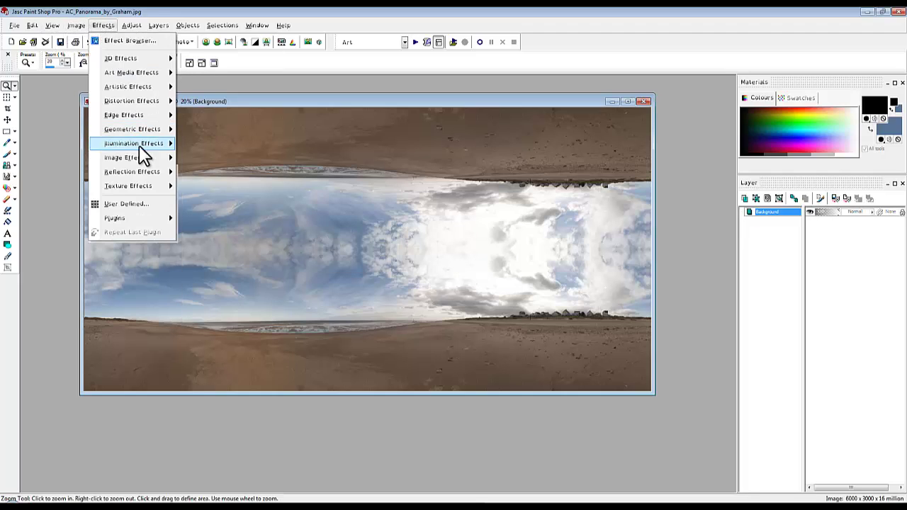
mouse_move(142, 167)
click(200, 158)
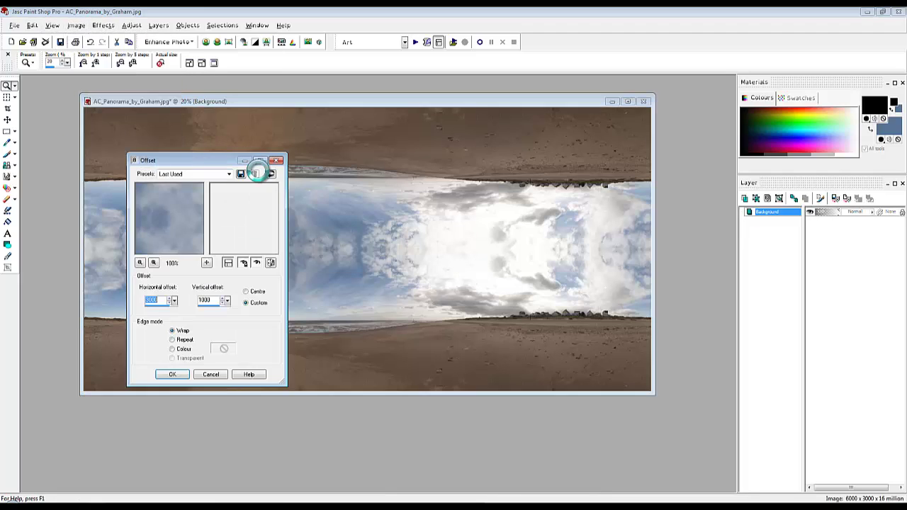
drag(210, 162, 609, 126)
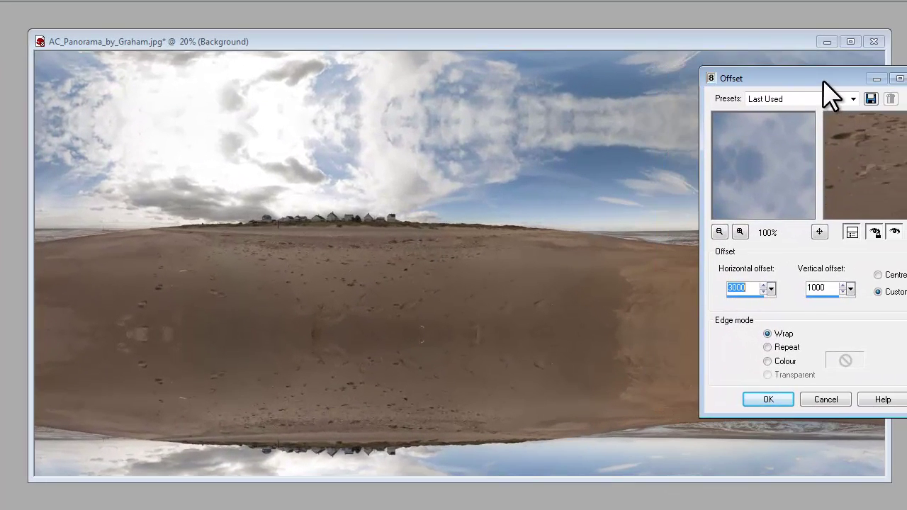
drag(823, 80, 684, 159)
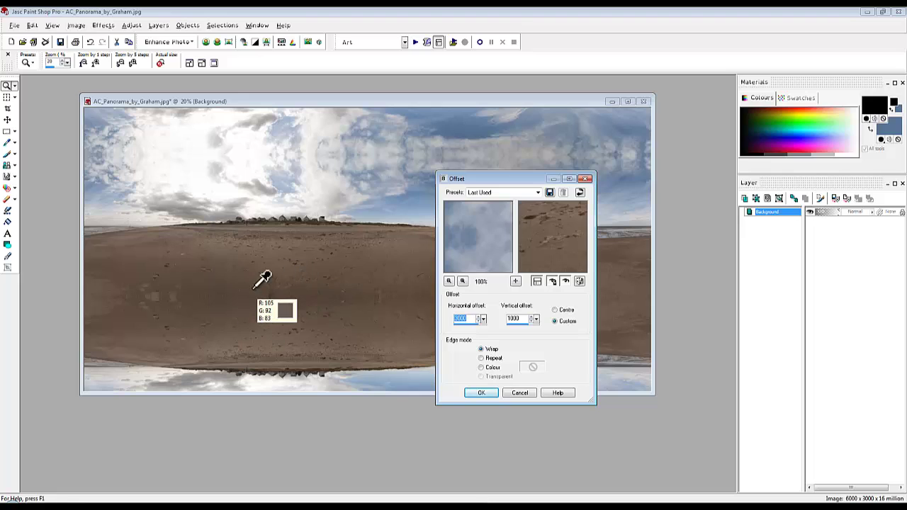
click(479, 393)
drag(342, 101, 357, 106)
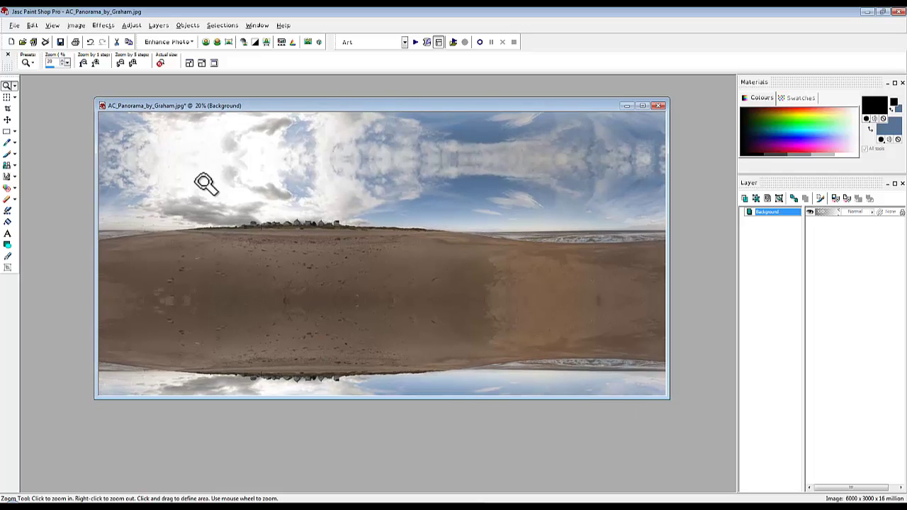
- Save a JPEG copy of the mirrored panorama into the grab this folder
click(15, 26)
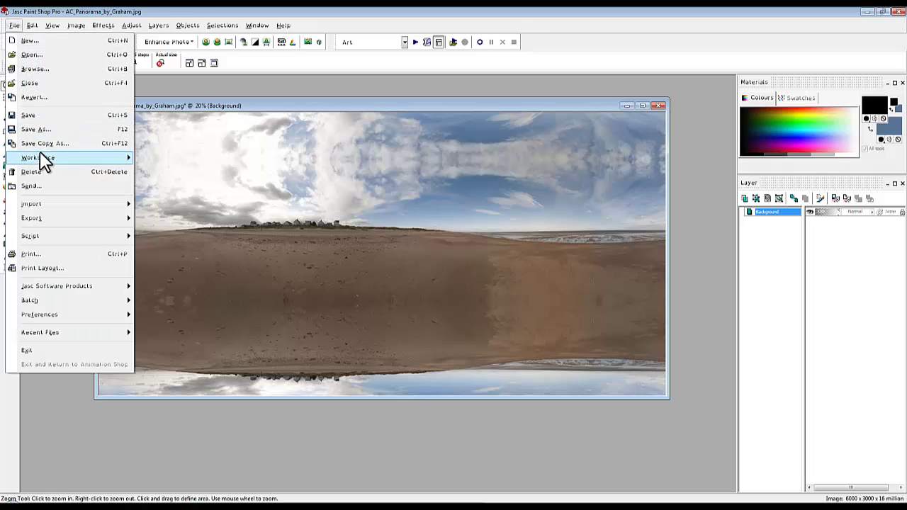
click(32, 141)
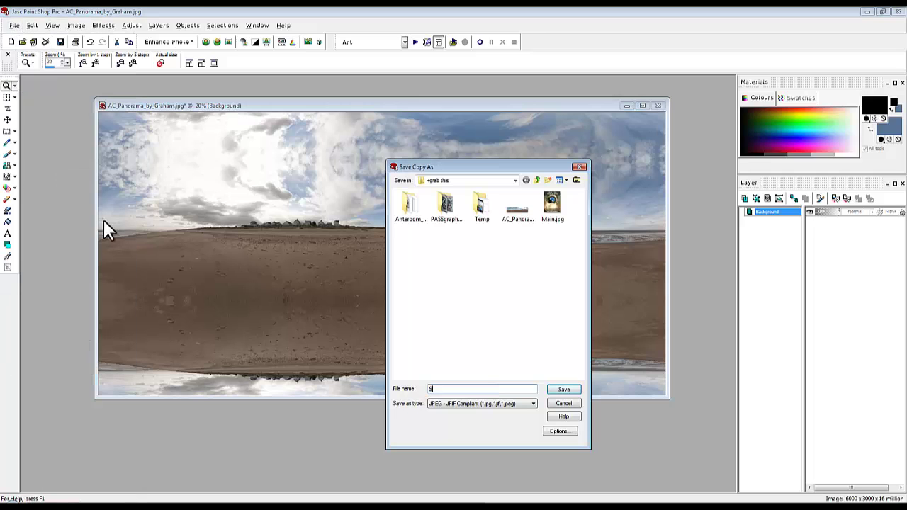
click(560, 391)
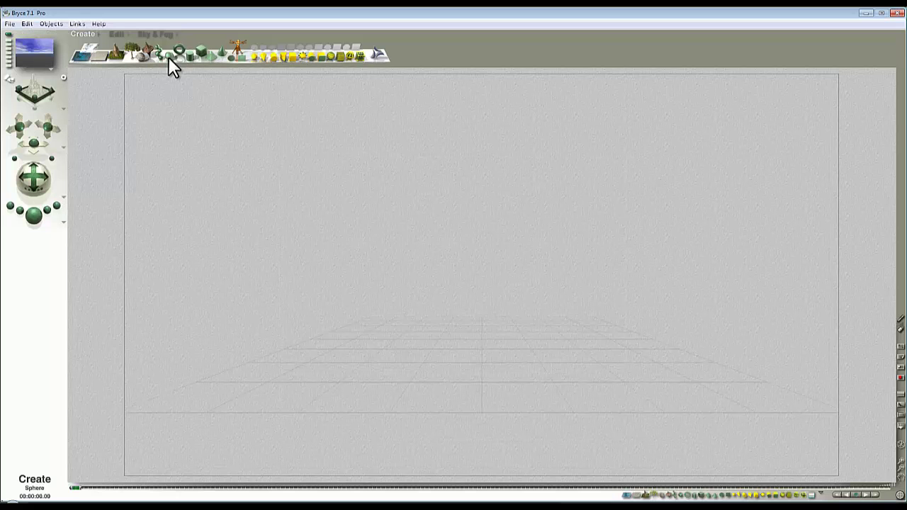
- Add a sphere and set its material to Diffusion 0, Ambience 100, with Texture A driving ambient colour
click(168, 58)
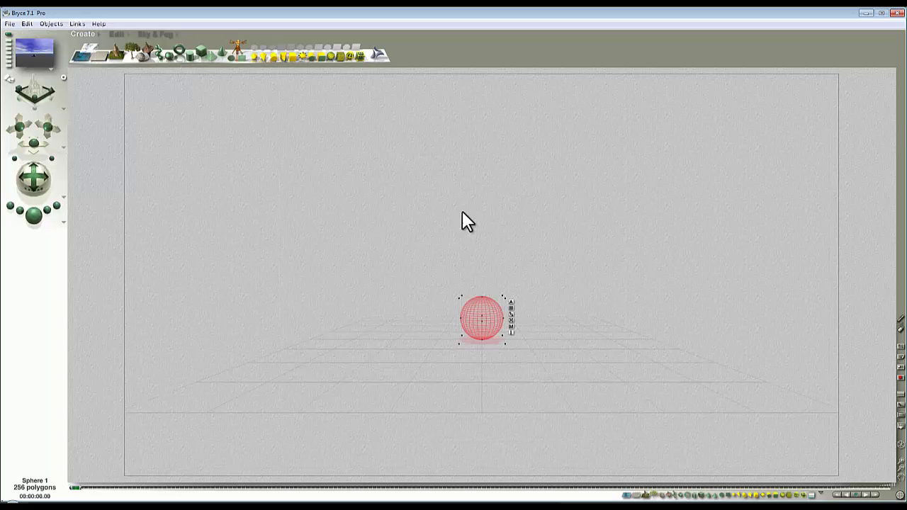
click(509, 326)
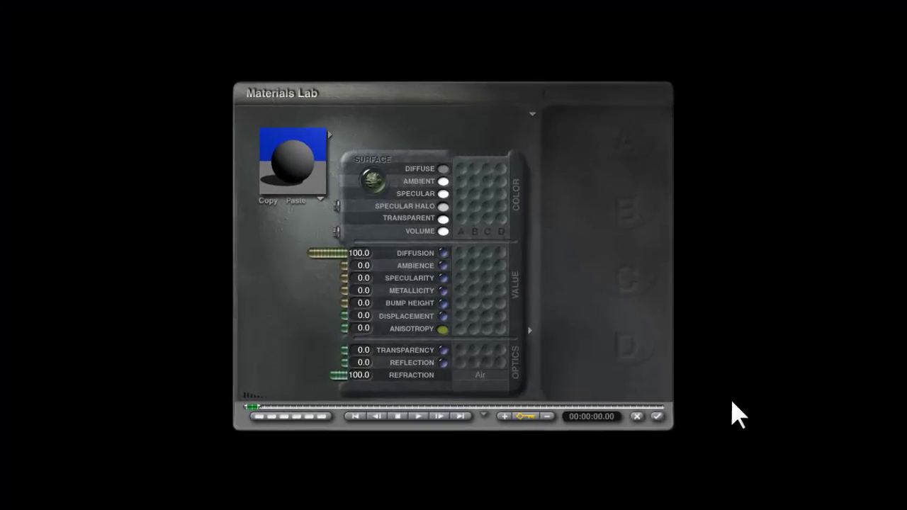
drag(304, 253, 259, 266)
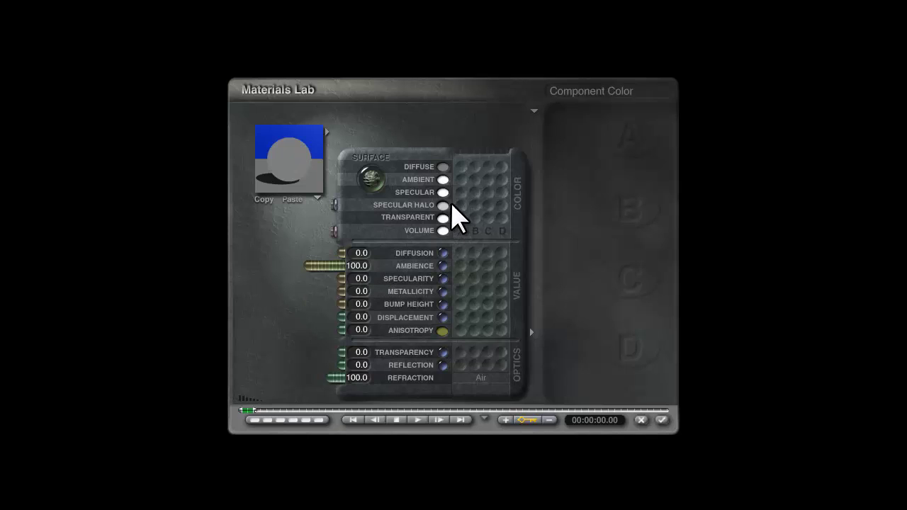
click(461, 179)
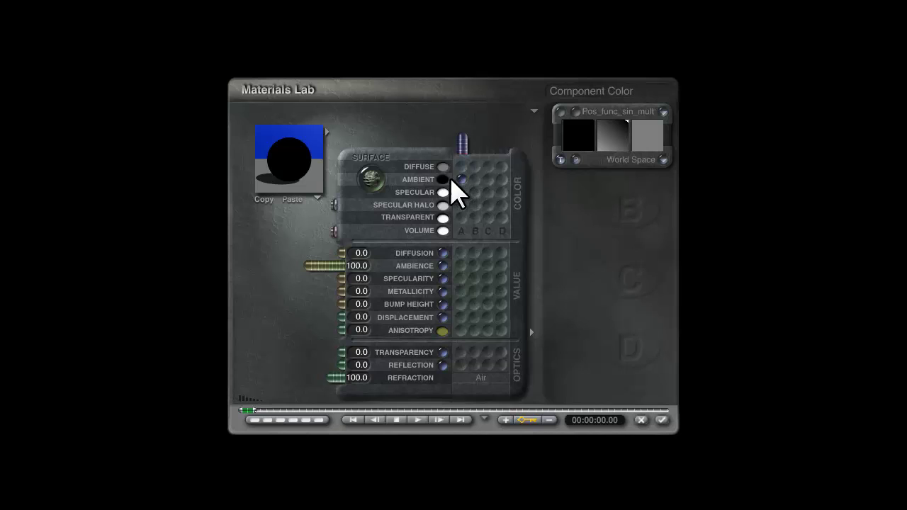
- Load Sm.jpg as the picture for texture A
click(575, 160)
click(579, 127)
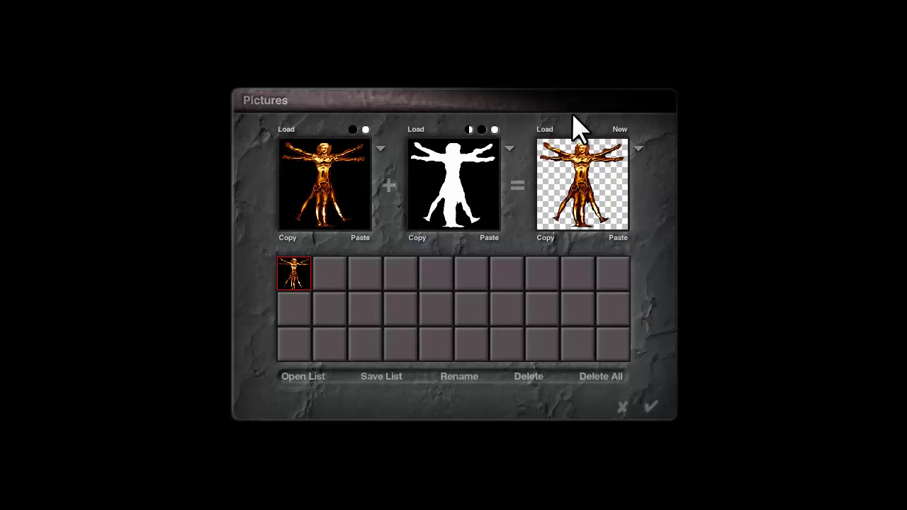
click(333, 279)
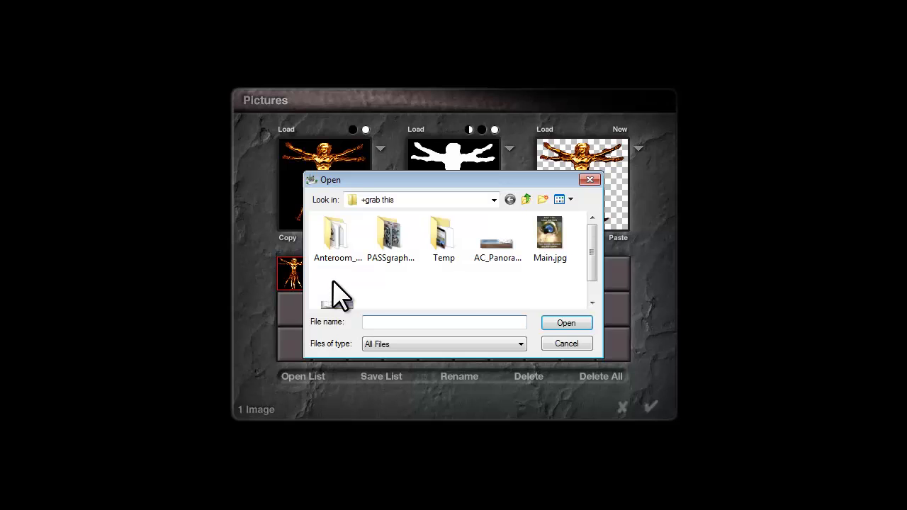
click(347, 300)
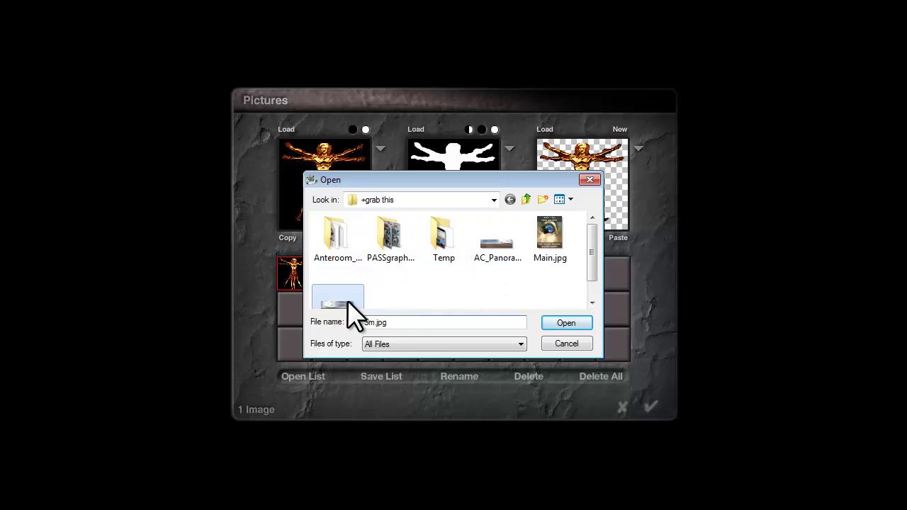
click(579, 324)
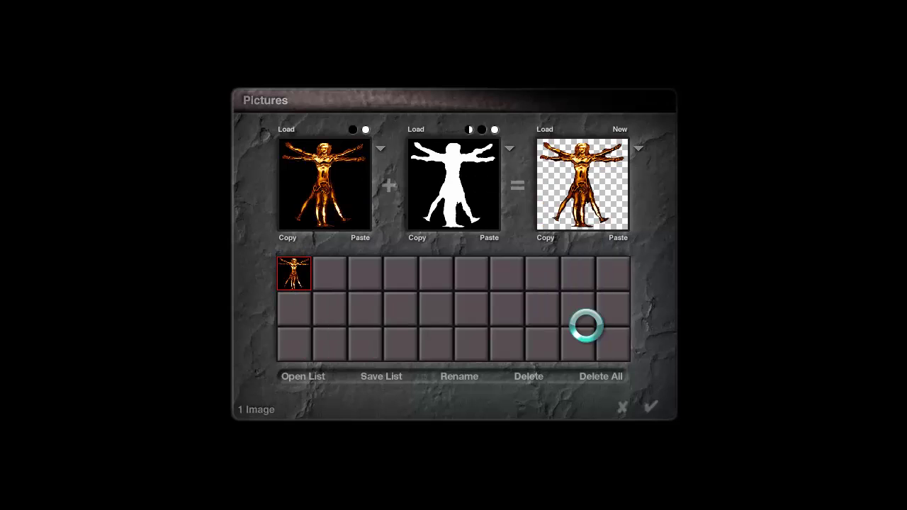
click(650, 408)
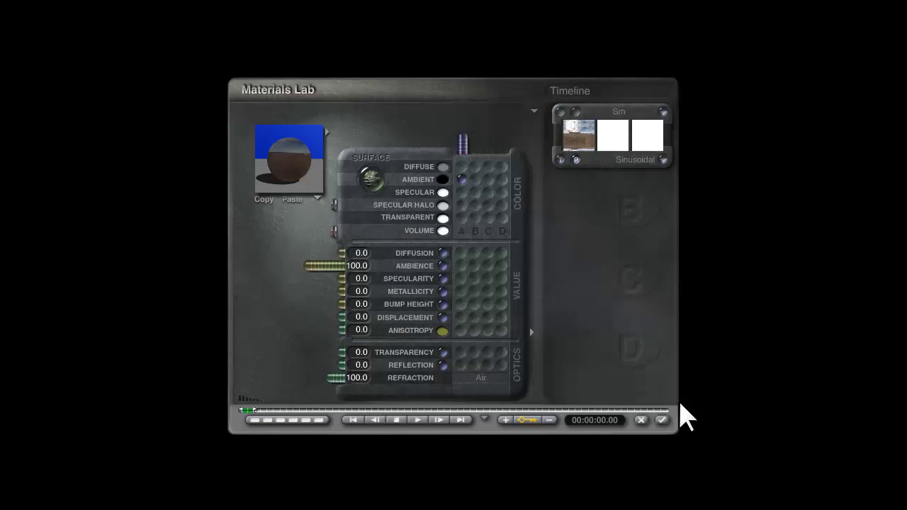
- Set the texture mapping to Spherical and return to the scene
click(663, 159)
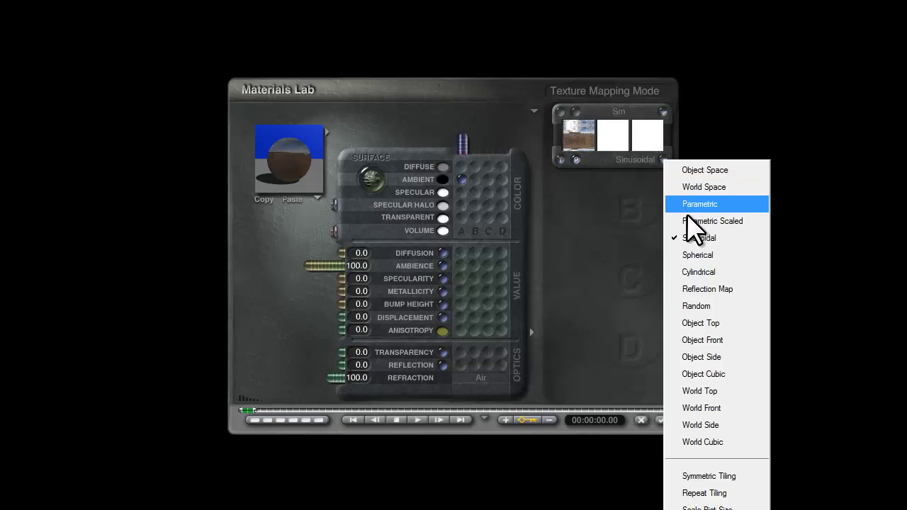
click(694, 257)
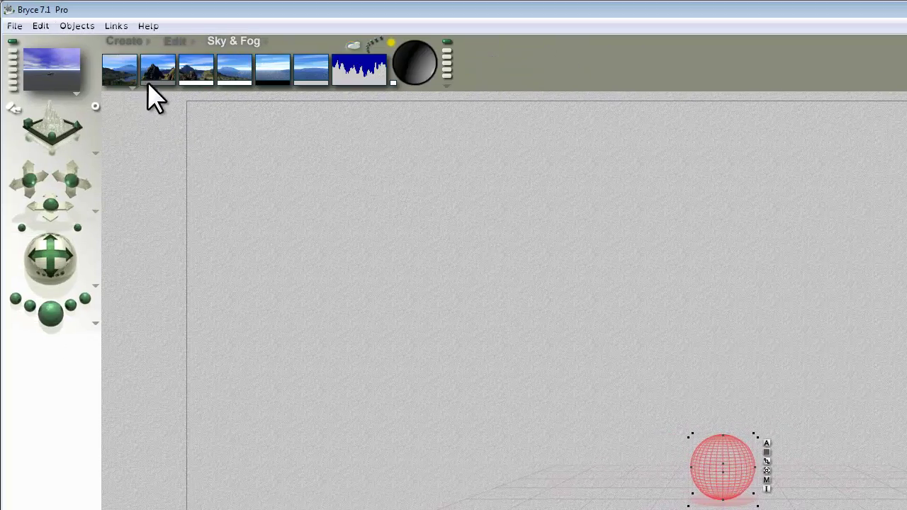
drag(153, 83, 194, 85)
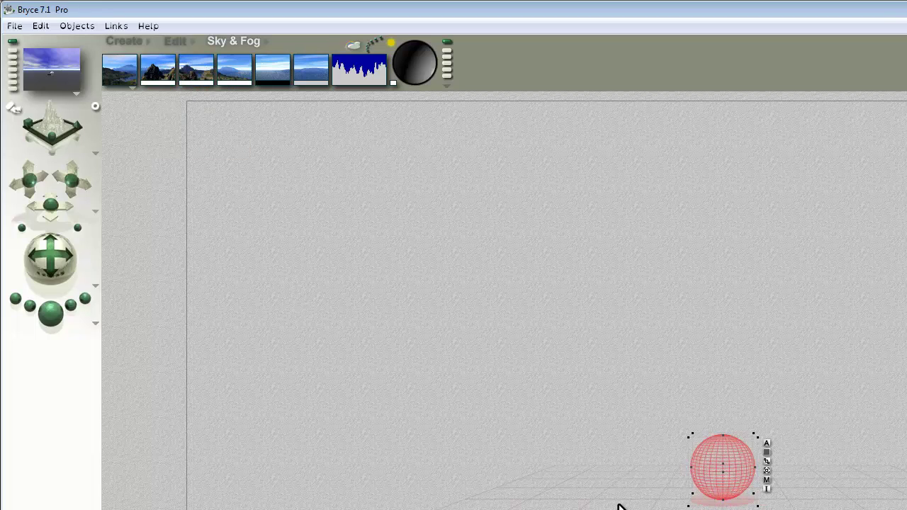
- Delete the ground plane and turn the atmosphere off
click(613, 507)
key(Delete)
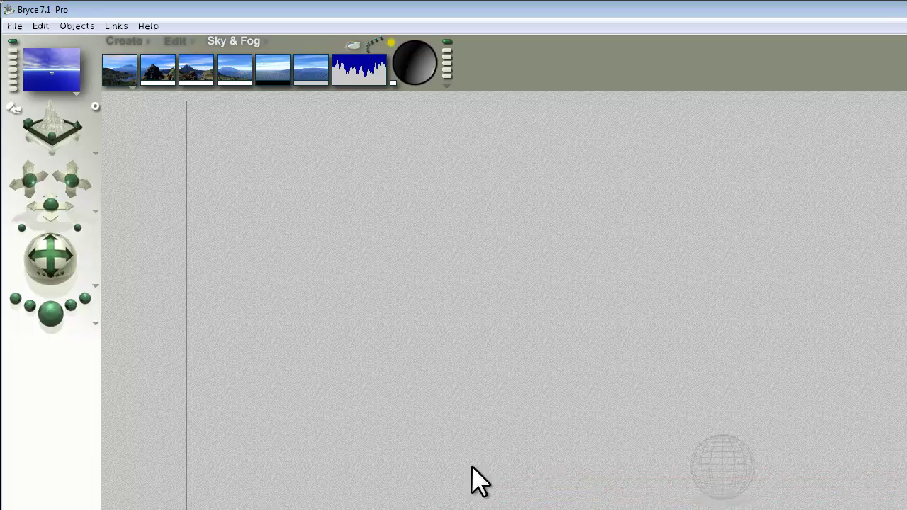
click(132, 87)
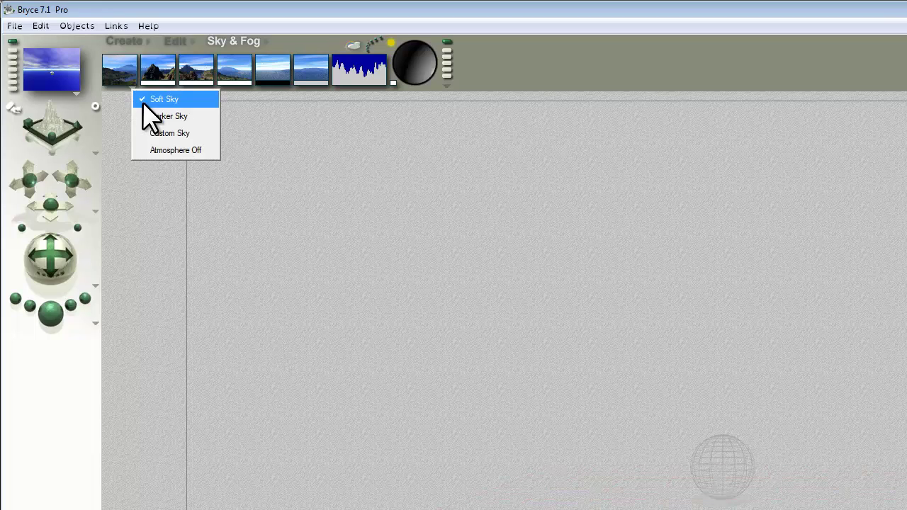
click(163, 149)
- Make the sky black and enable Disable Sun Light in the Sky Lab
drag(122, 83, 269, 91)
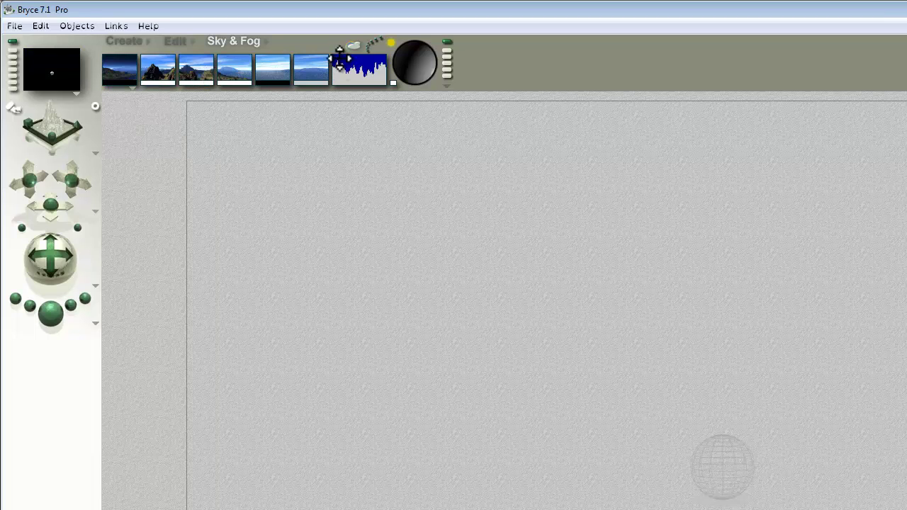
click(351, 45)
click(544, 378)
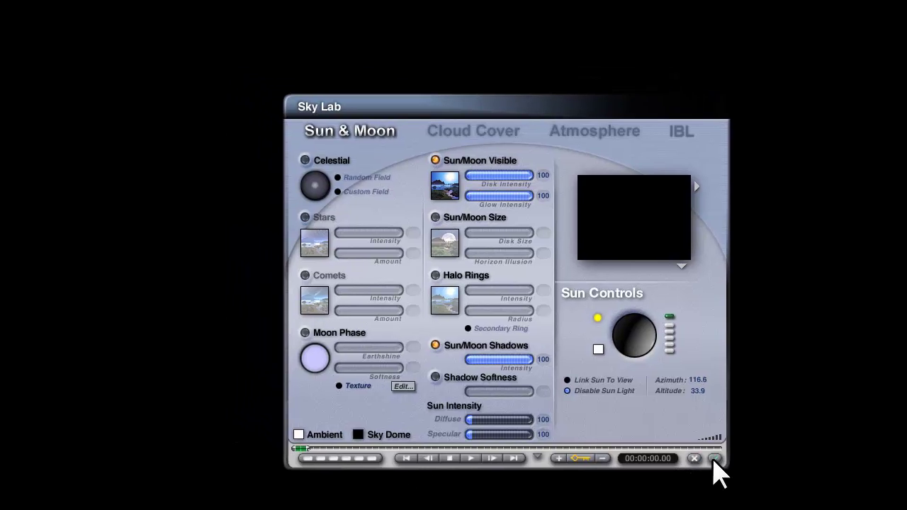
click(661, 430)
click(733, 462)
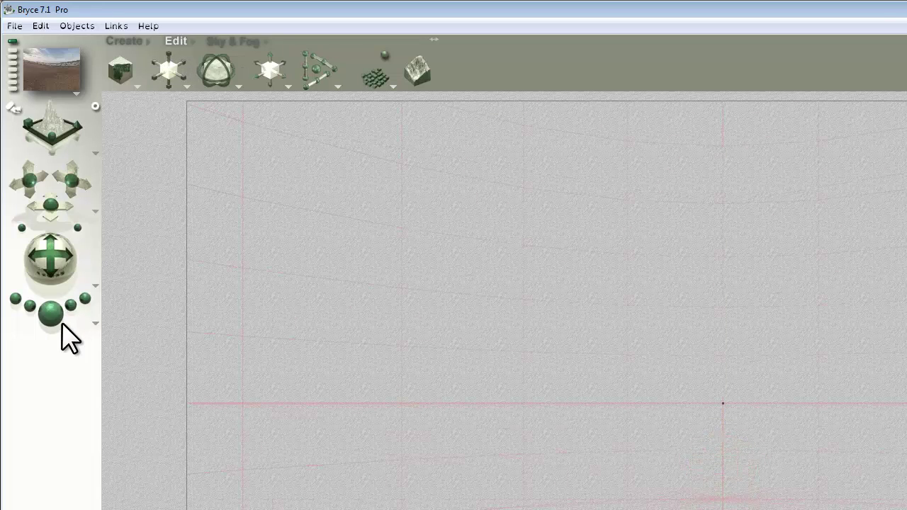
- Render the beach panorama as seen from inside the sphere
click(55, 314)
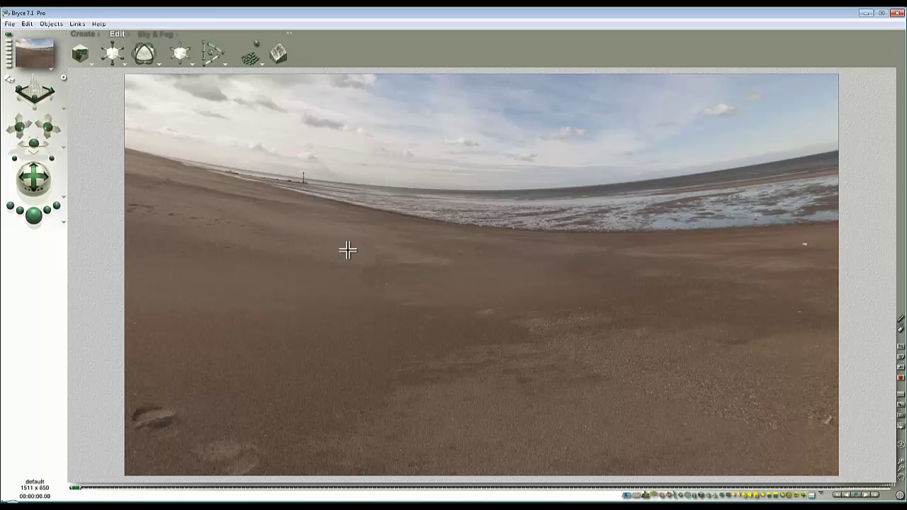
click(100, 34)
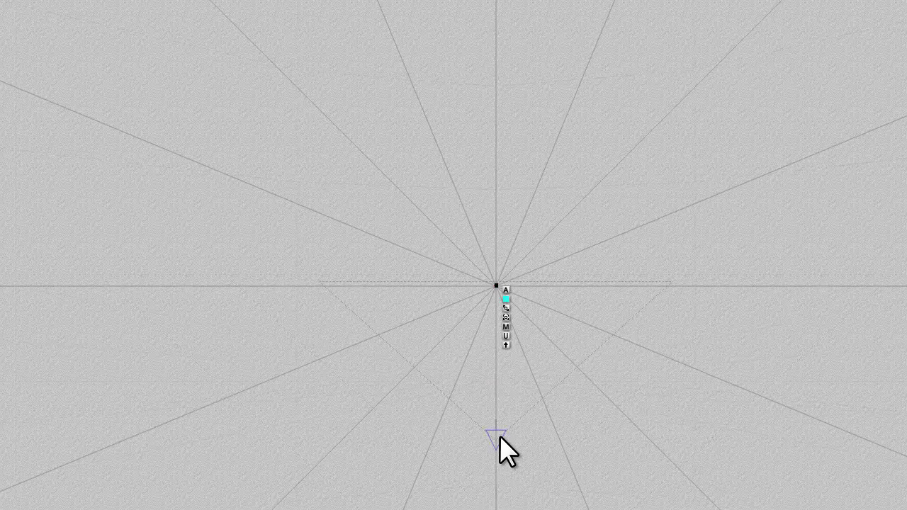
- Centre the Perspective Camera by setting its Origin Y and Z values to 0
click(500, 439)
click(516, 425)
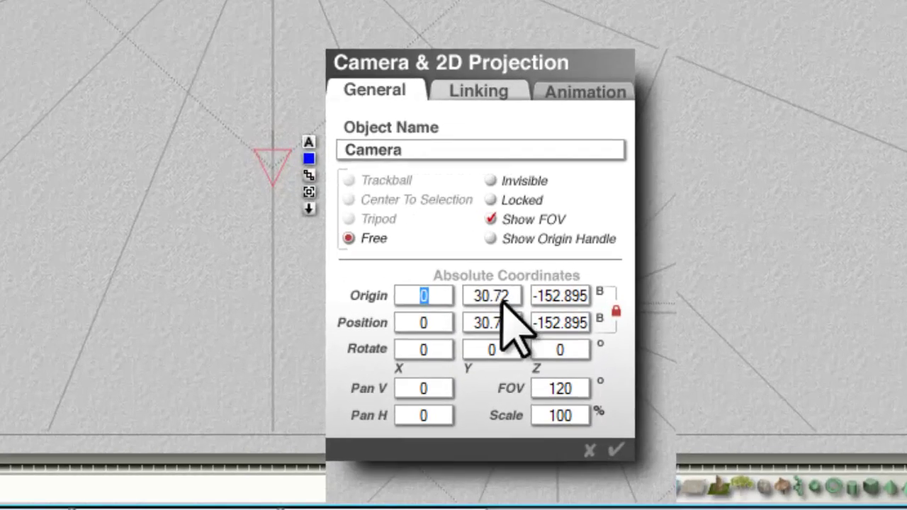
click(609, 505)
text(0)
click(577, 296)
text(0)
click(615, 449)
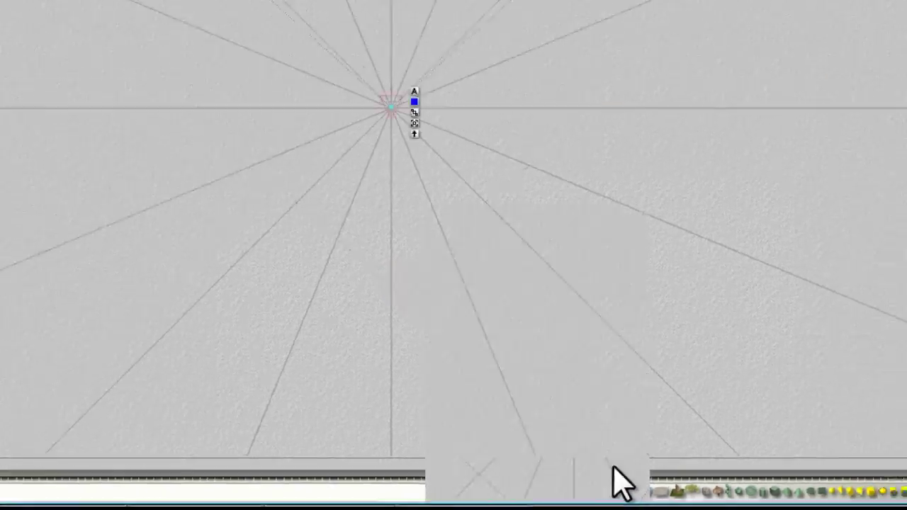
- In Top view, link the curved grid object to Perspective Camera as its parent
key(3)
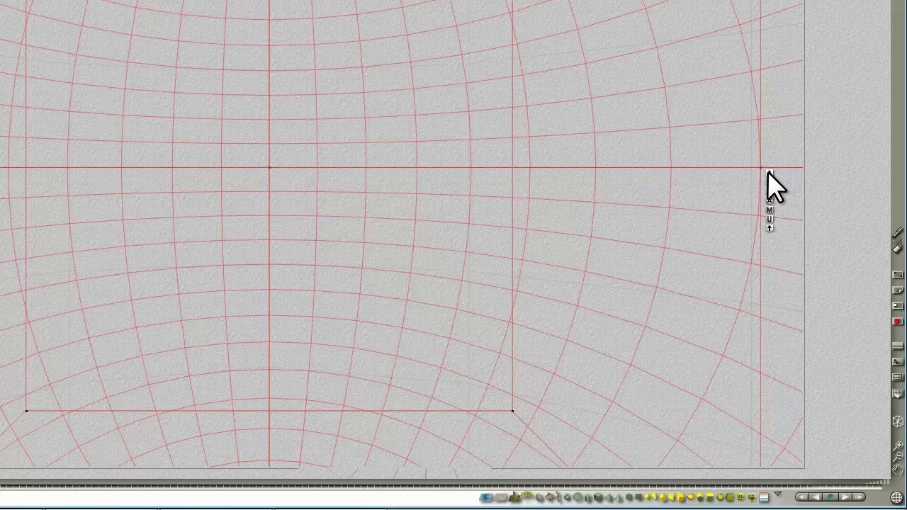
click(769, 173)
click(822, 199)
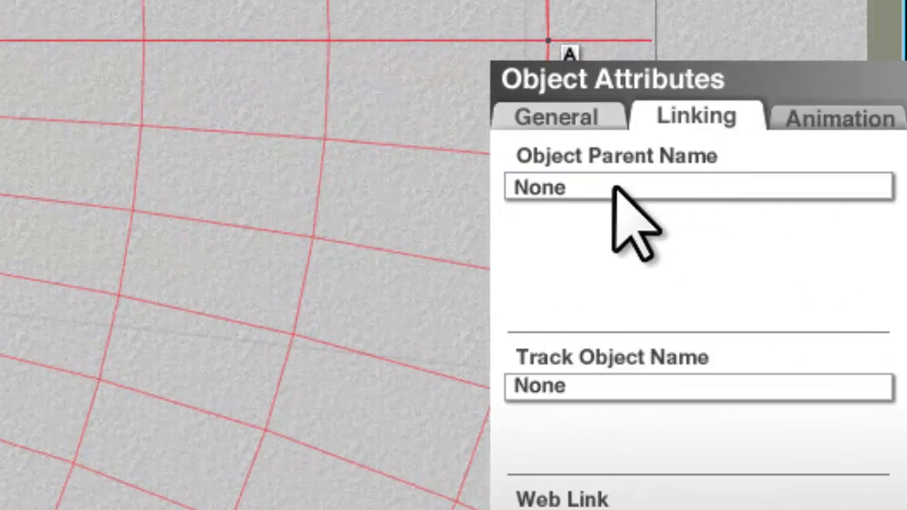
click(615, 190)
click(739, 301)
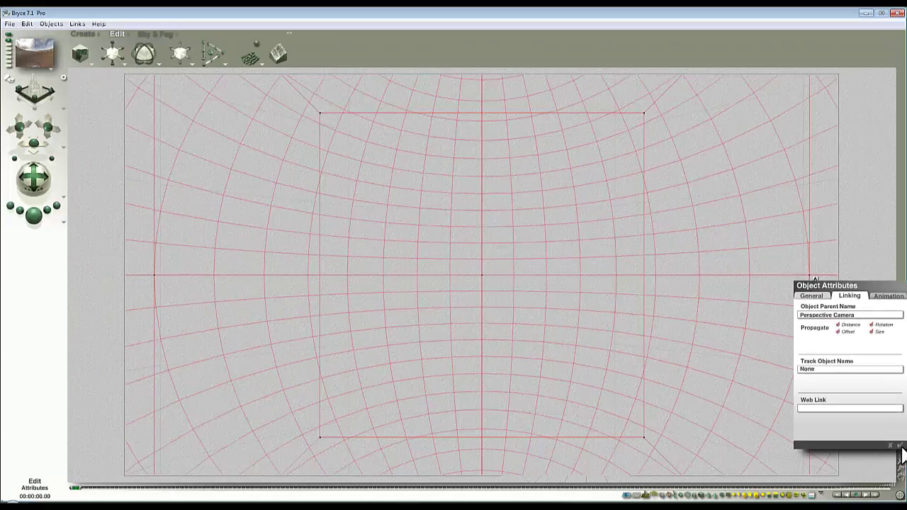
click(813, 441)
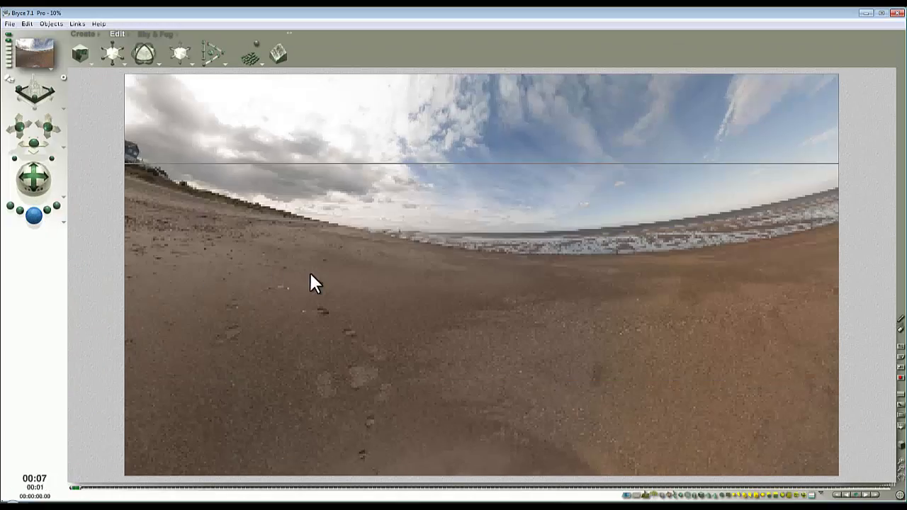
- Widen the camera's field of view, render, and orbit the camera around the sky-circle view
click(276, 267)
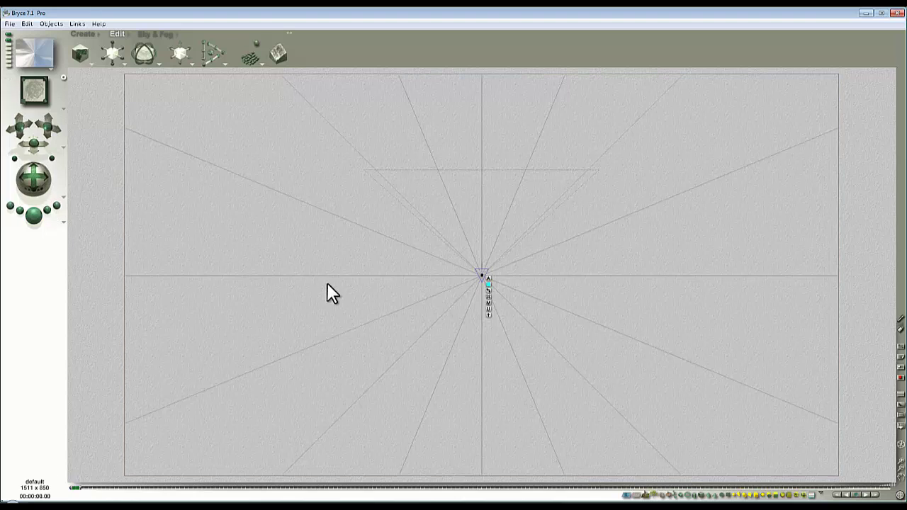
drag(33, 183, 37, 193)
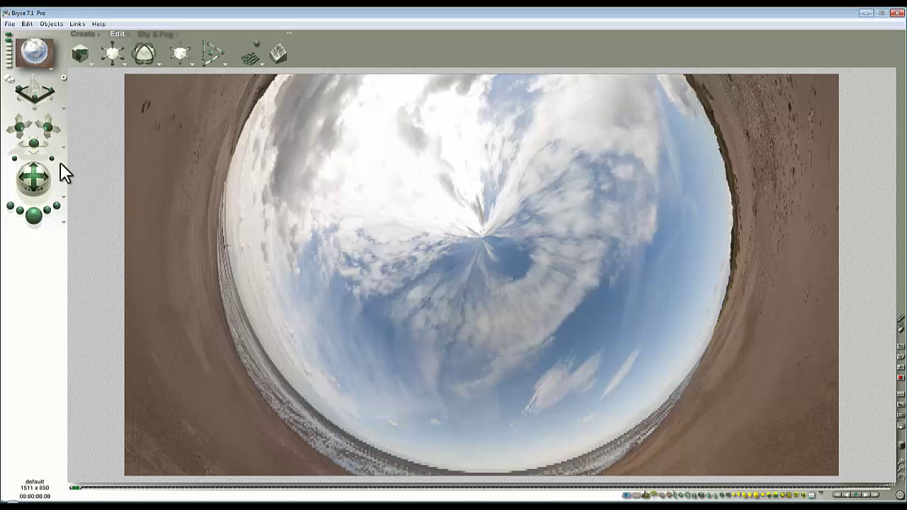
drag(53, 158, 71, 157)
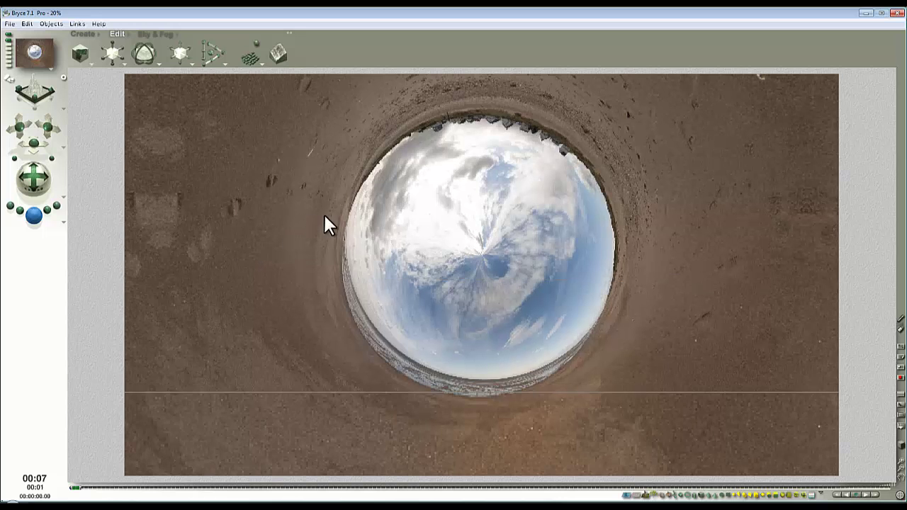
drag(33, 178, 37, 176)
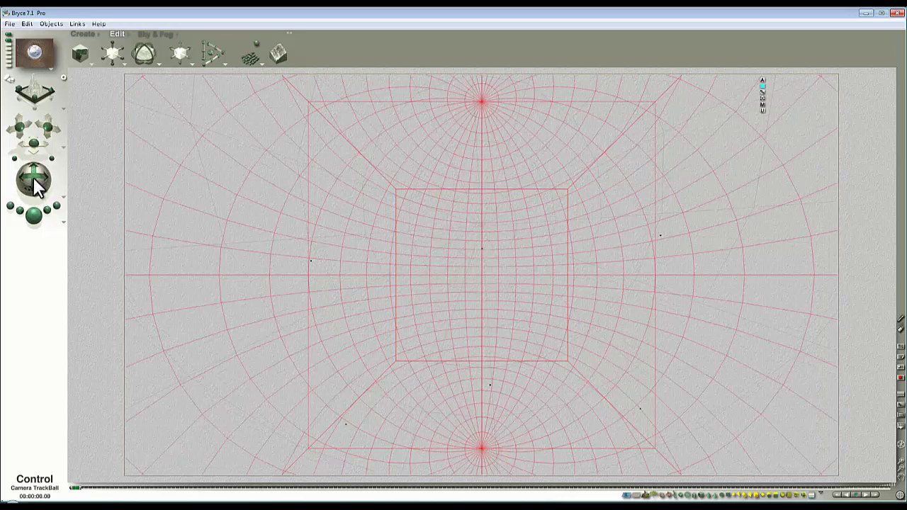
click(34, 213)
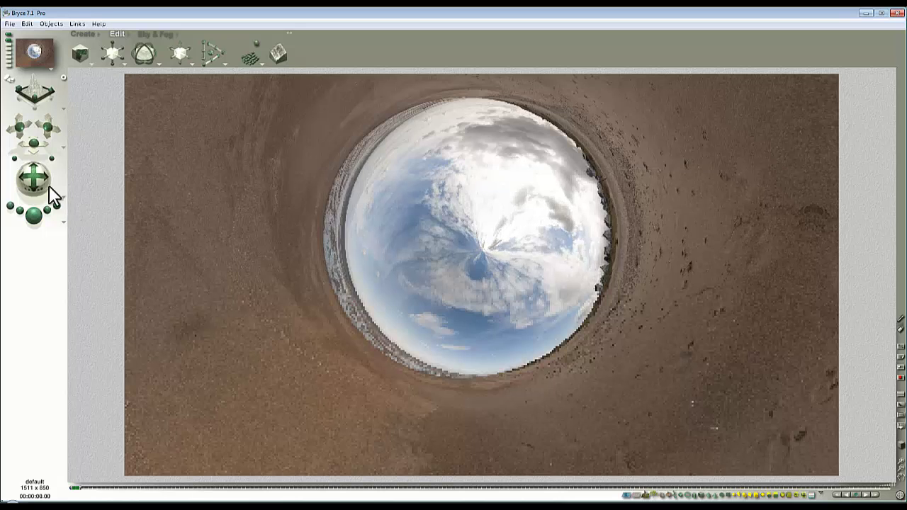
drag(37, 181, 35, 179)
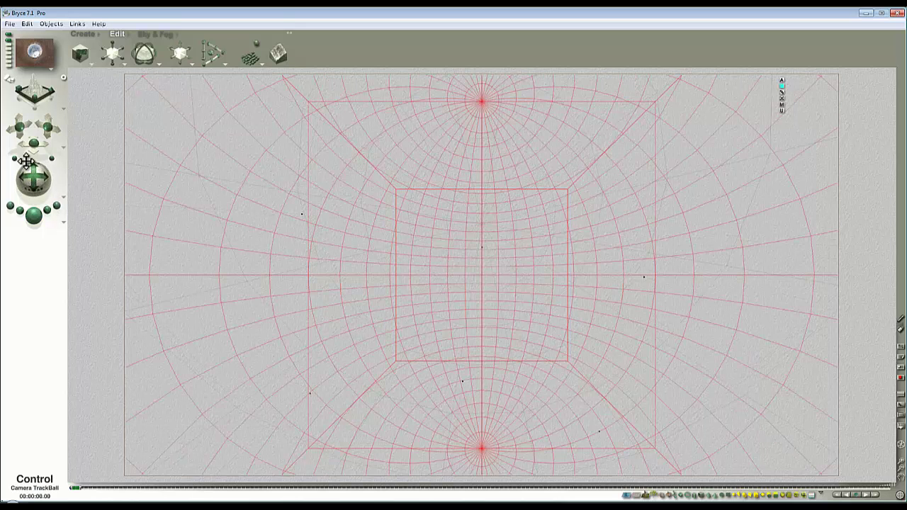
drag(34, 178, 16, 157)
- Bank and rotate the camera with renders between moves, then adjust the field of view again
drag(34, 215, 34, 216)
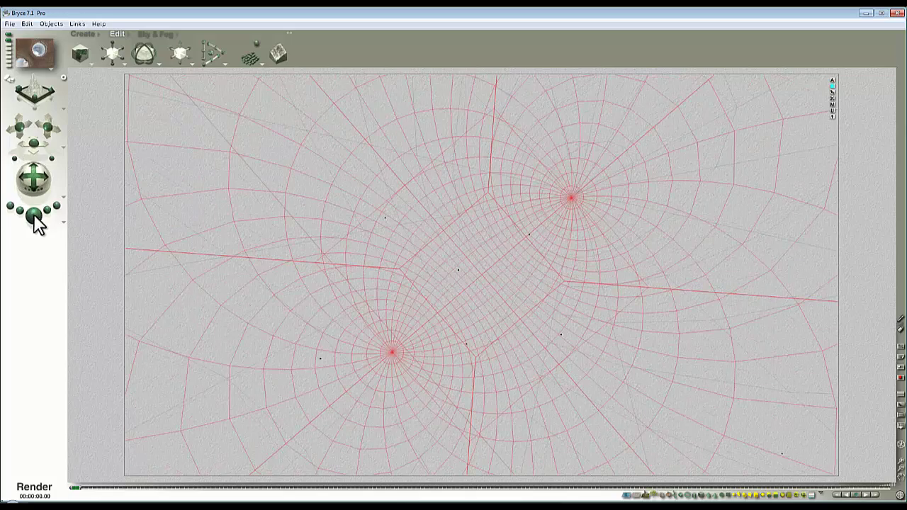
click(37, 217)
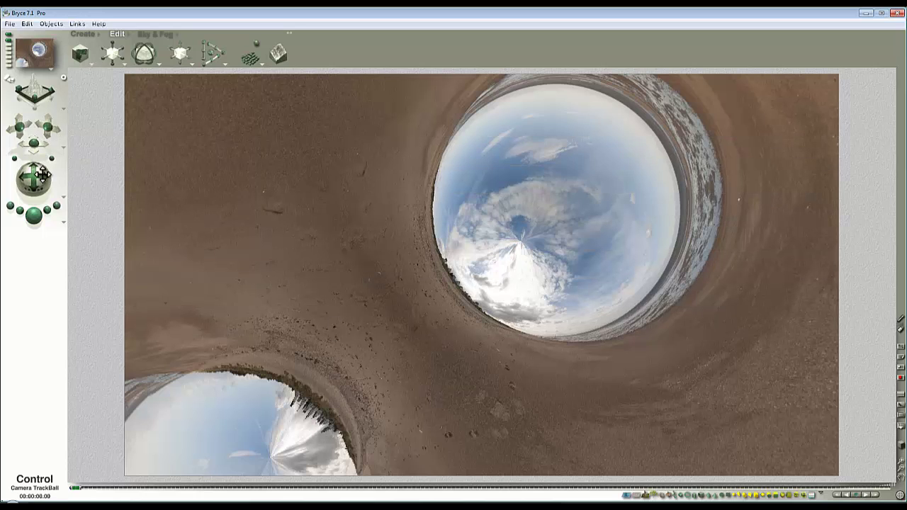
mouse_move(35, 177)
mouse_down()
mouse_move(57, 170)
mouse_move(12, 175)
mouse_move(48, 168)
mouse_up()
click(42, 221)
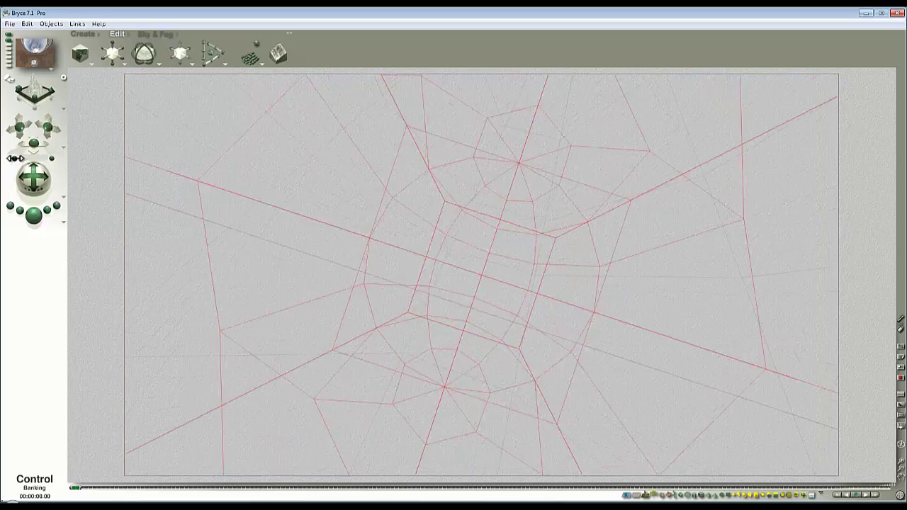
drag(19, 158, 17, 158)
click(34, 214)
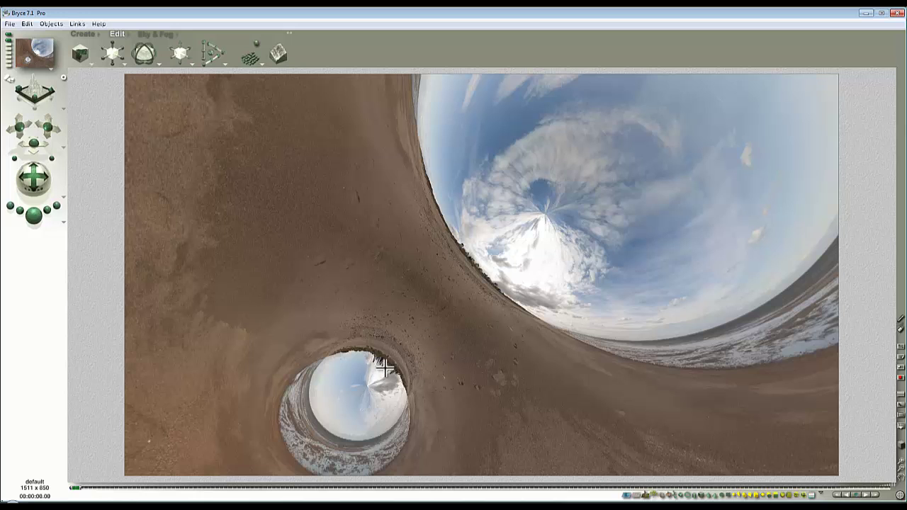
drag(53, 158, 58, 169)
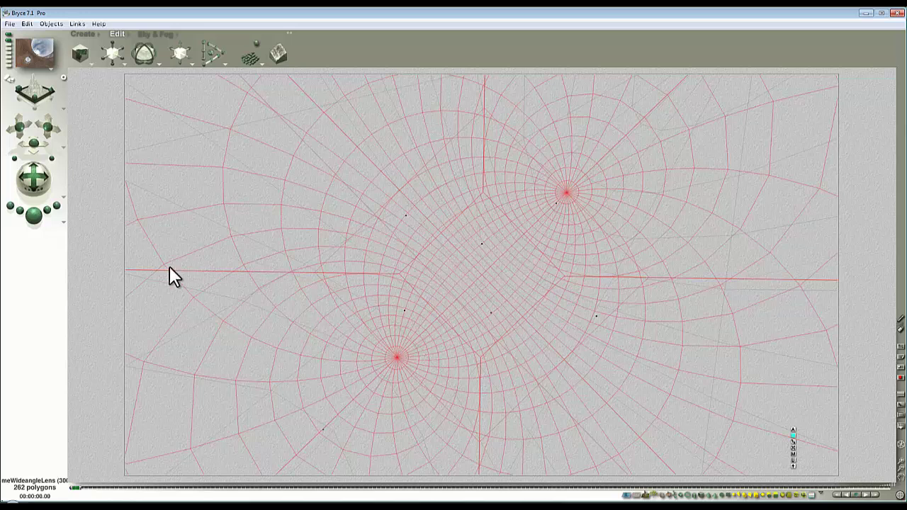
- Render the twin-circle view, deselect the wide-angle lens, and re-render the level beach scene
click(33, 214)
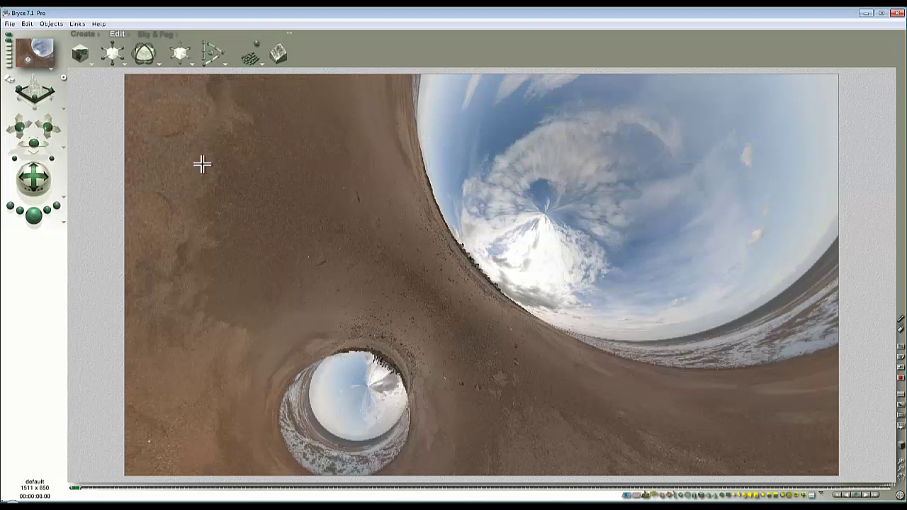
click(8, 70)
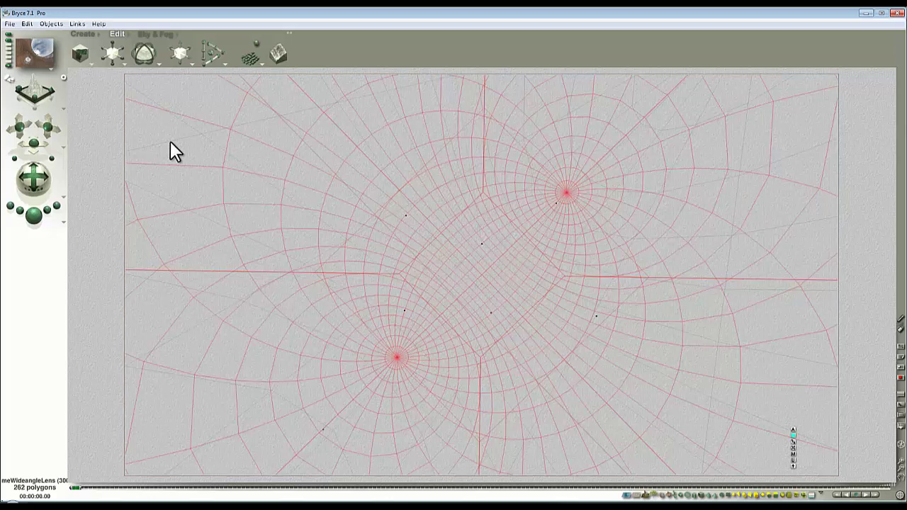
click(462, 243)
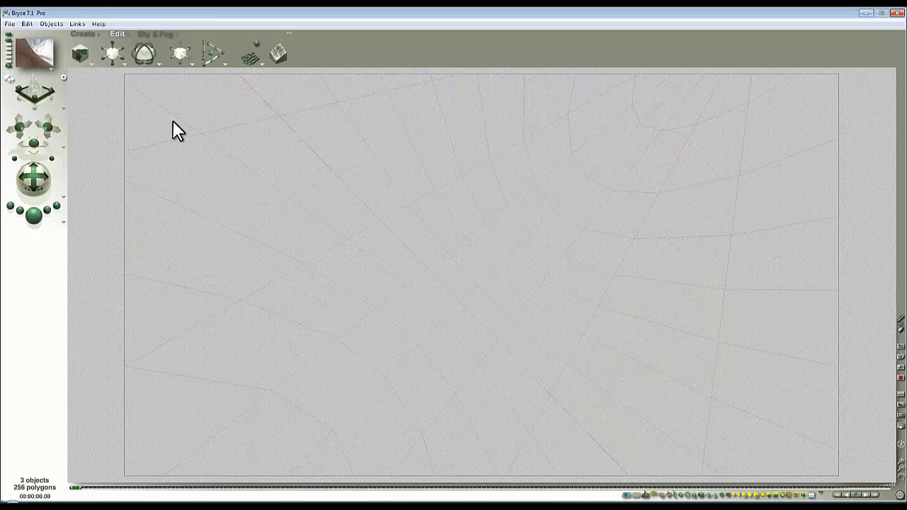
click(36, 217)
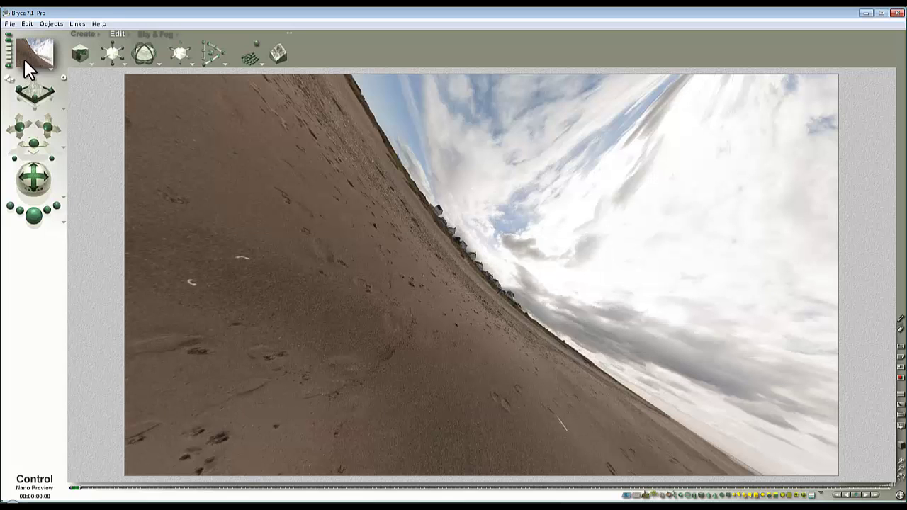
click(10, 43)
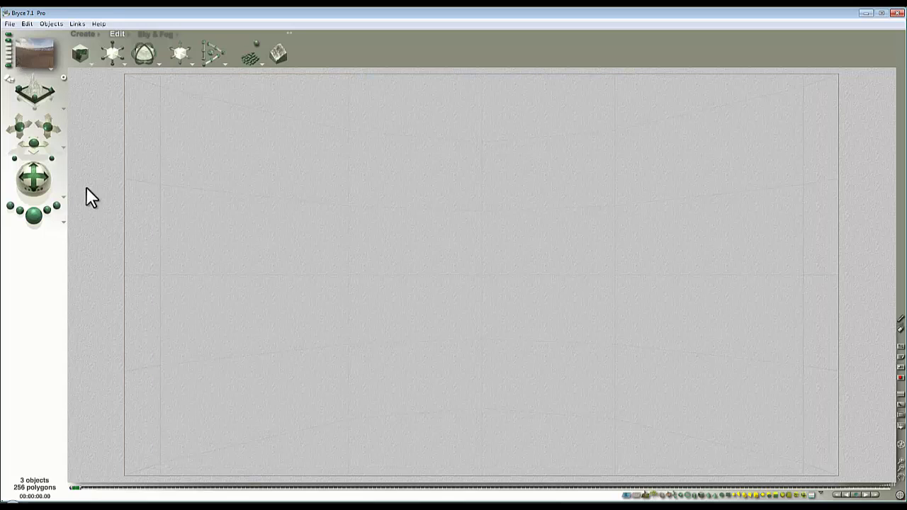
click(33, 214)
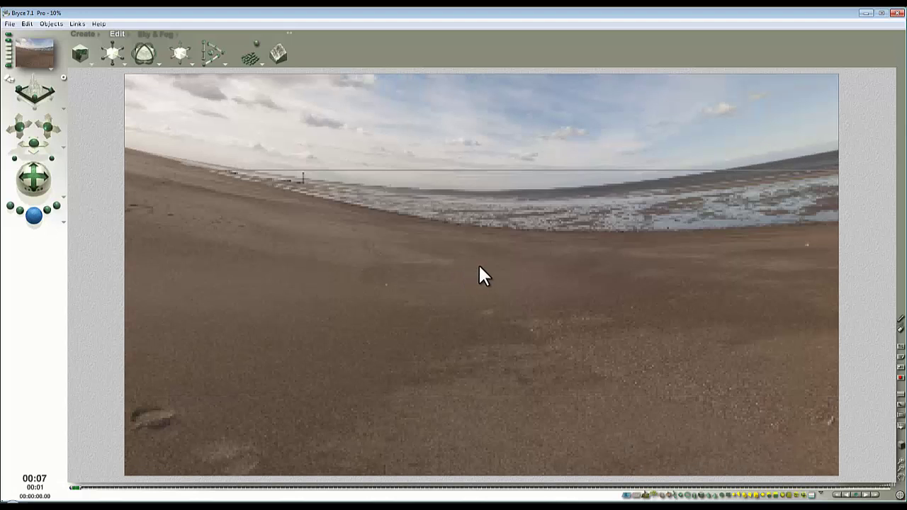
- Load the GWL_GiganticWideAngleLens preset and make Perspective Camera its parent, viewing through the camera
click(98, 35)
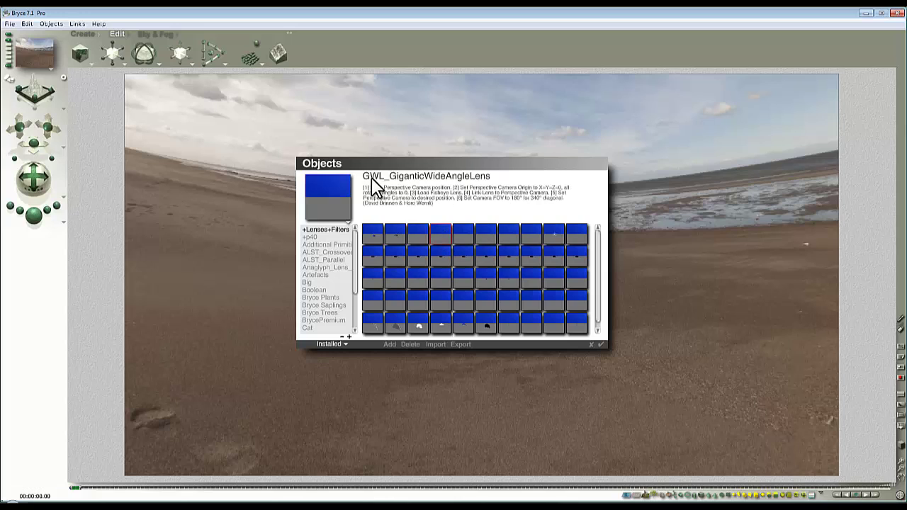
click(600, 344)
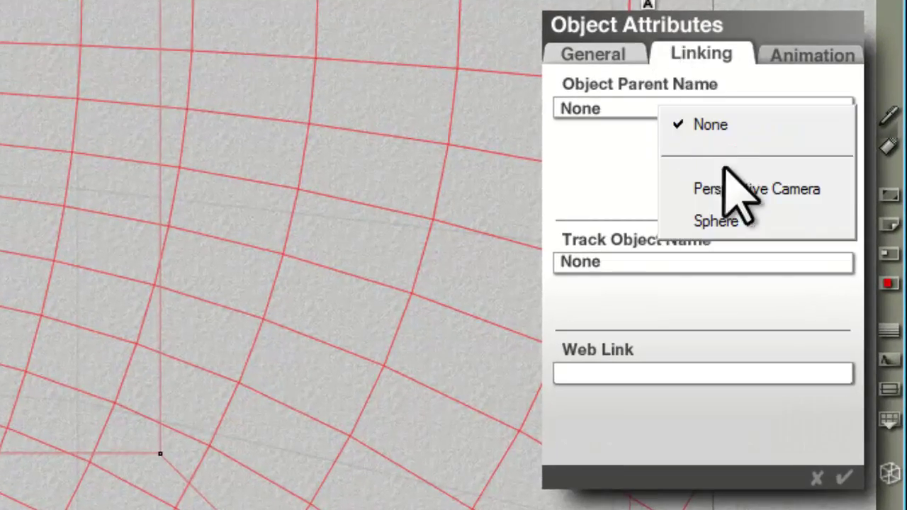
click(723, 183)
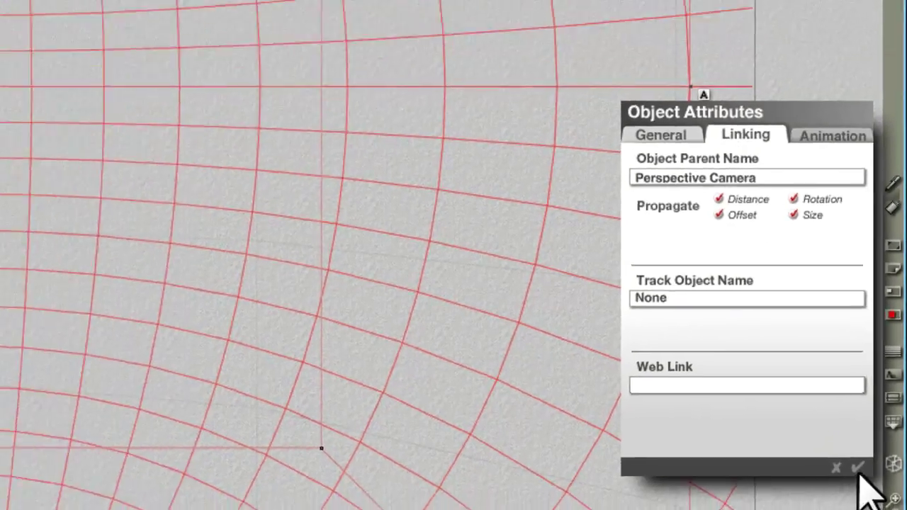
click(841, 477)
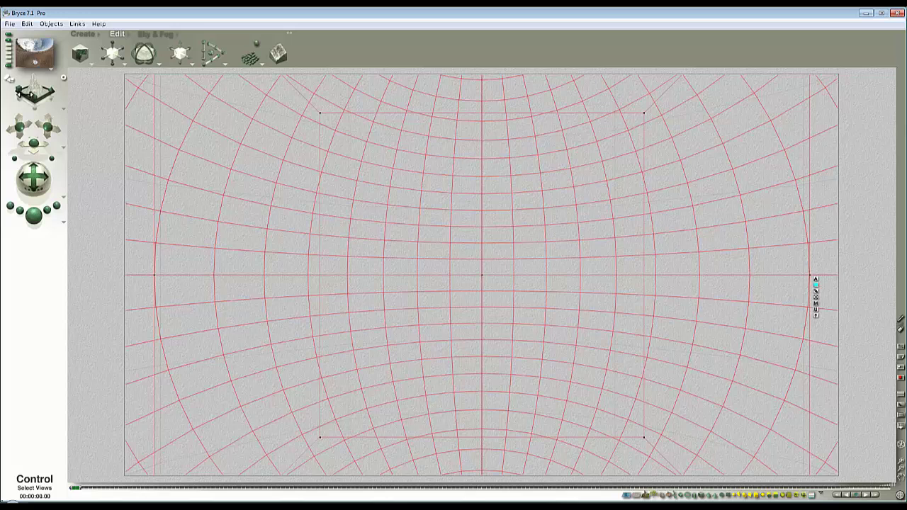
click(10, 77)
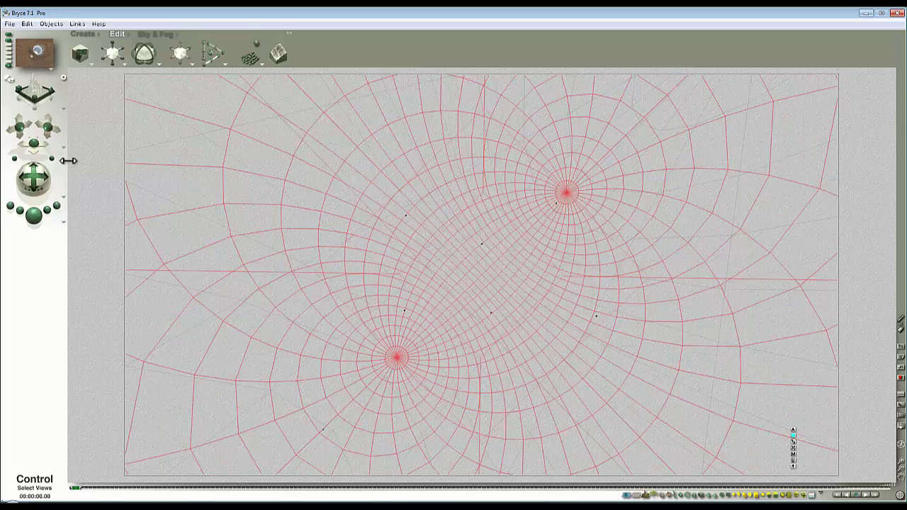
- Render the camera view through the gigantic lens, showing two sky circles in the sand
click(38, 220)
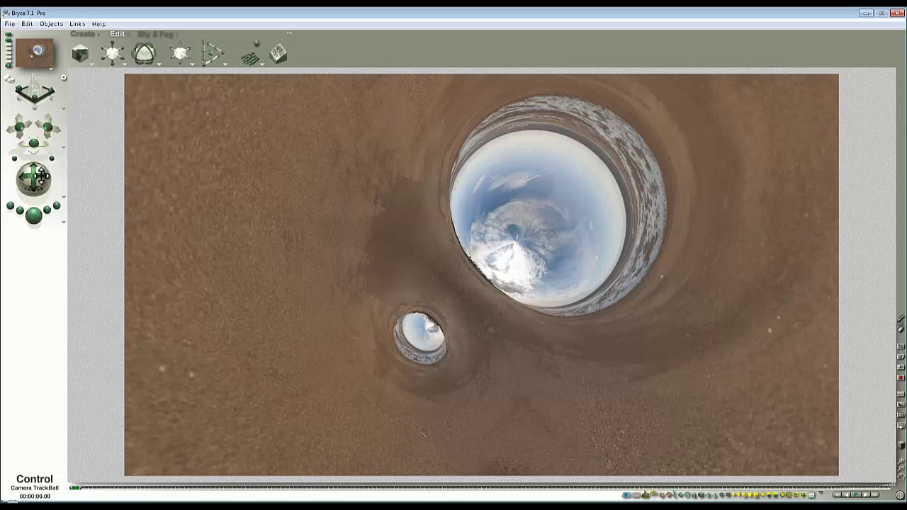
- Nudge the Camera TrackBall and re-render repeatedly to reposition the two sky circles
drag(34, 178, 39, 177)
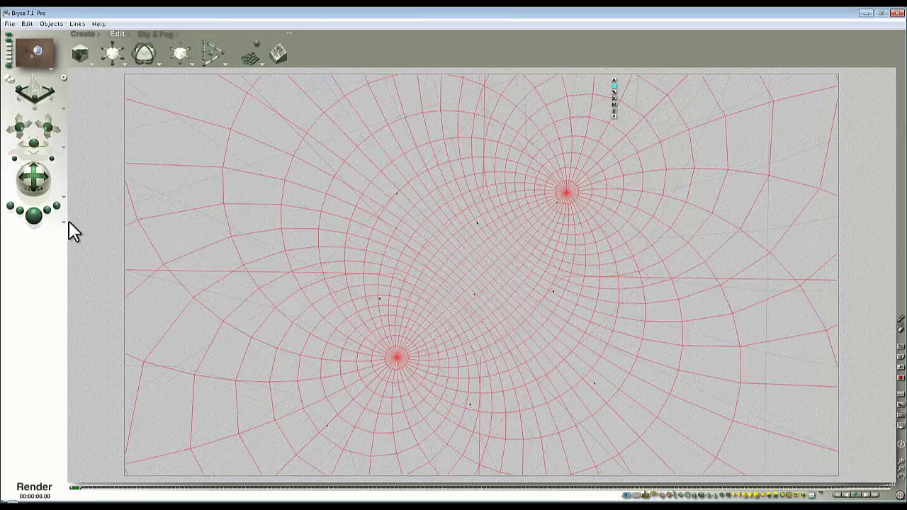
key(ctrl+r)
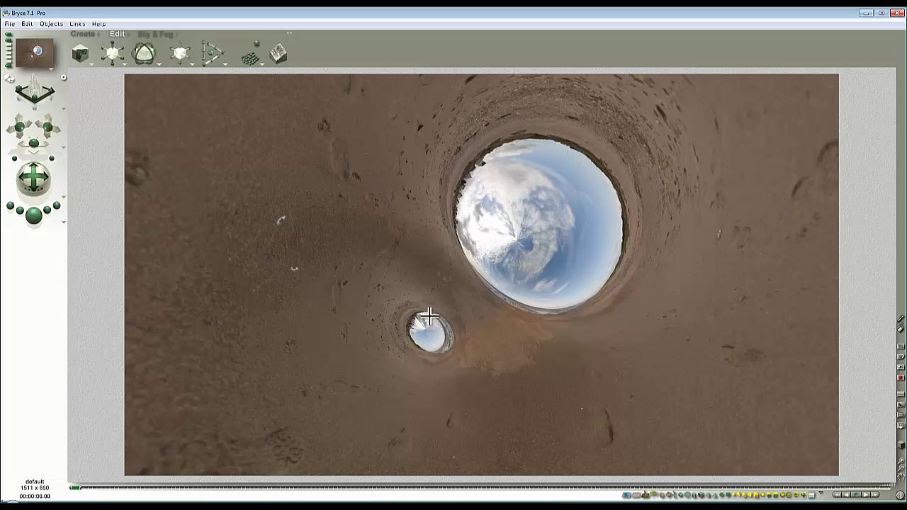
click(33, 177)
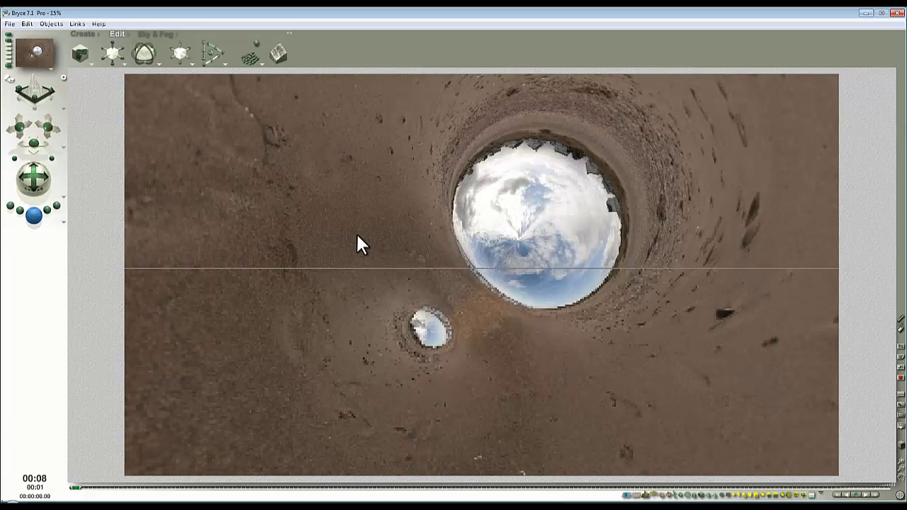
click(36, 176)
click(32, 218)
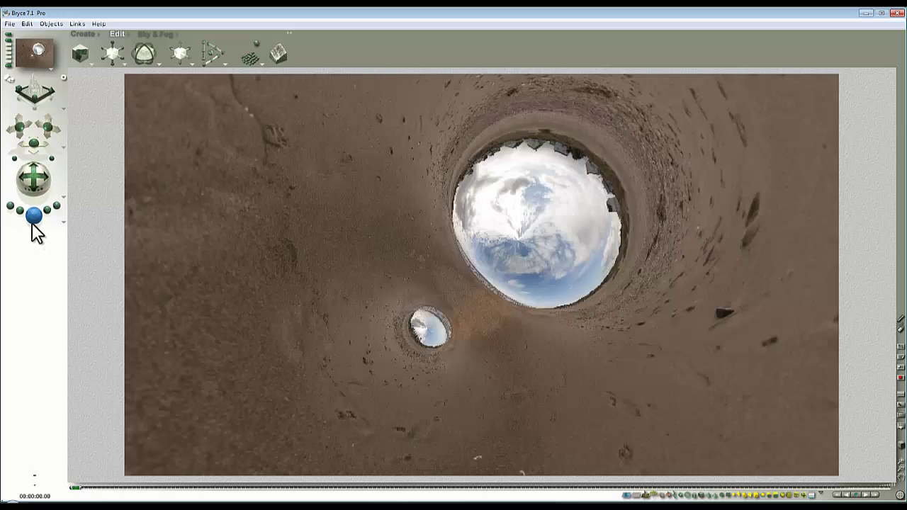
click(39, 177)
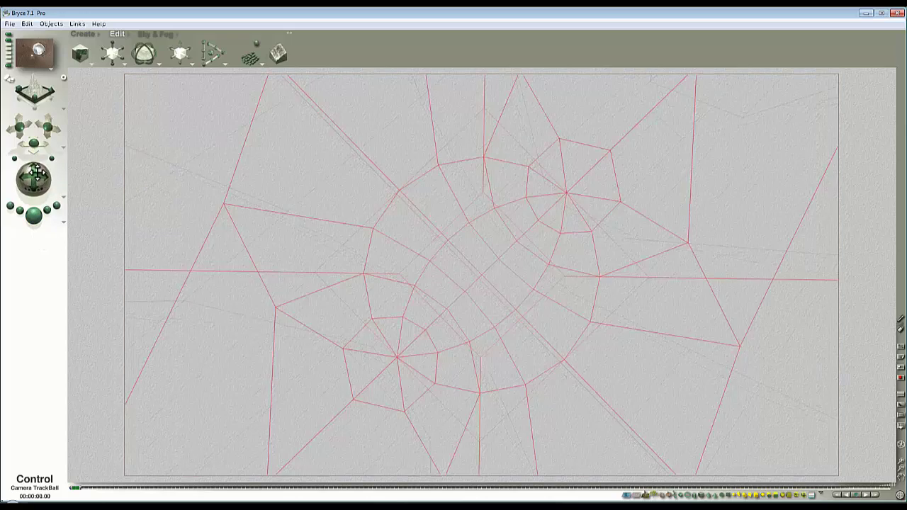
click(34, 215)
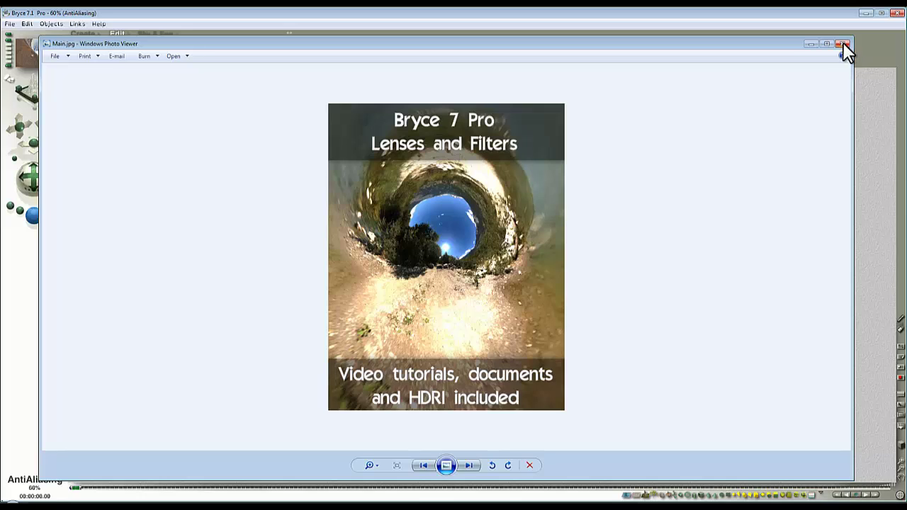
- Close the Main.jpg promo image in Windows Photo Viewer to reveal the finished render
click(843, 43)
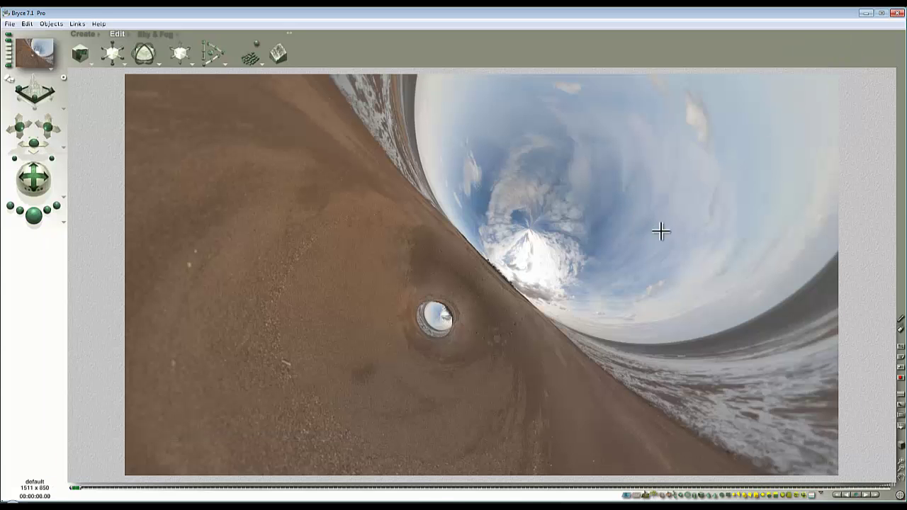